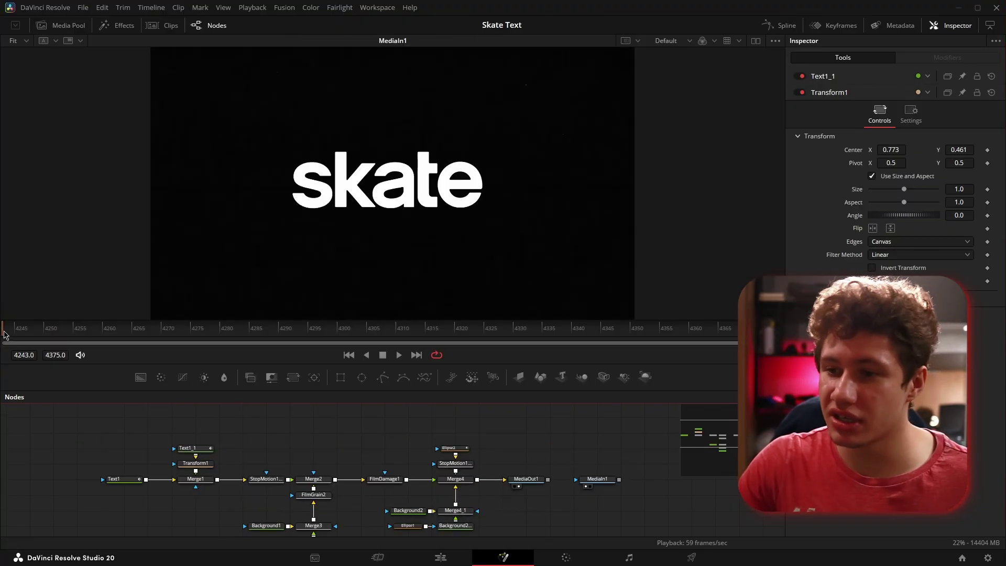
# Scrub through the timeline to review the finished skate text animation
pyautogui.moveTo(9, 333); pyautogui.dragTo(45, 338)
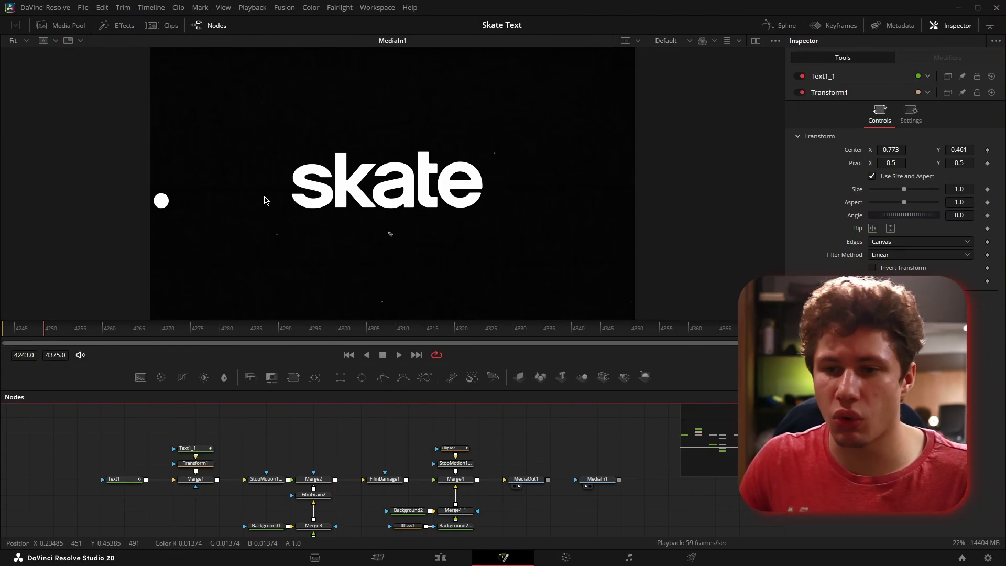
pyautogui.moveTo(36, 330)
pyautogui.mouseDown()
pyautogui.moveTo(256, 342)
pyautogui.moveTo(310, 332)
pyautogui.moveTo(632, 335)
pyautogui.moveTo(37, 332)
pyautogui.mouseUp()
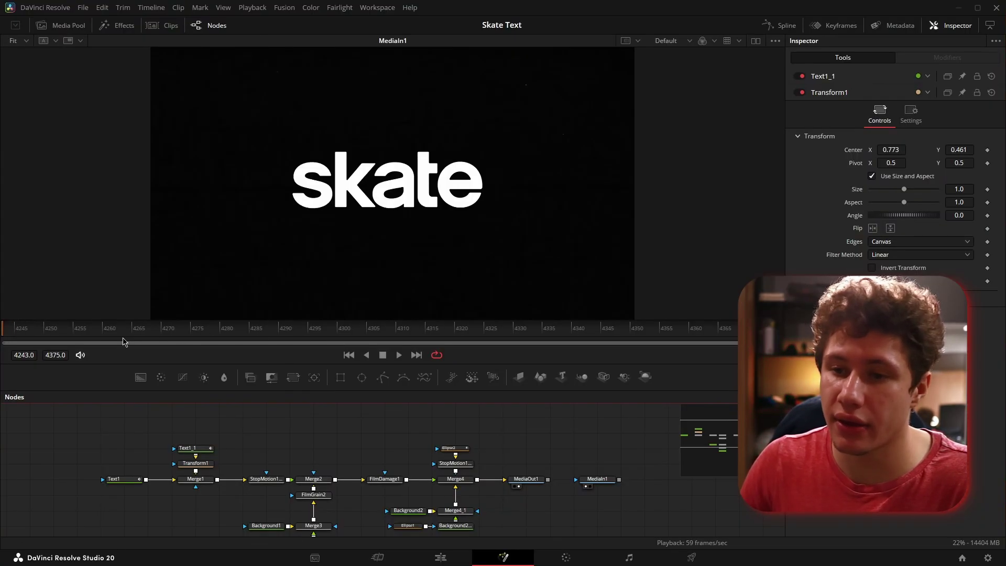
pyautogui.moveTo(50, 331); pyautogui.dragTo(705, 331)
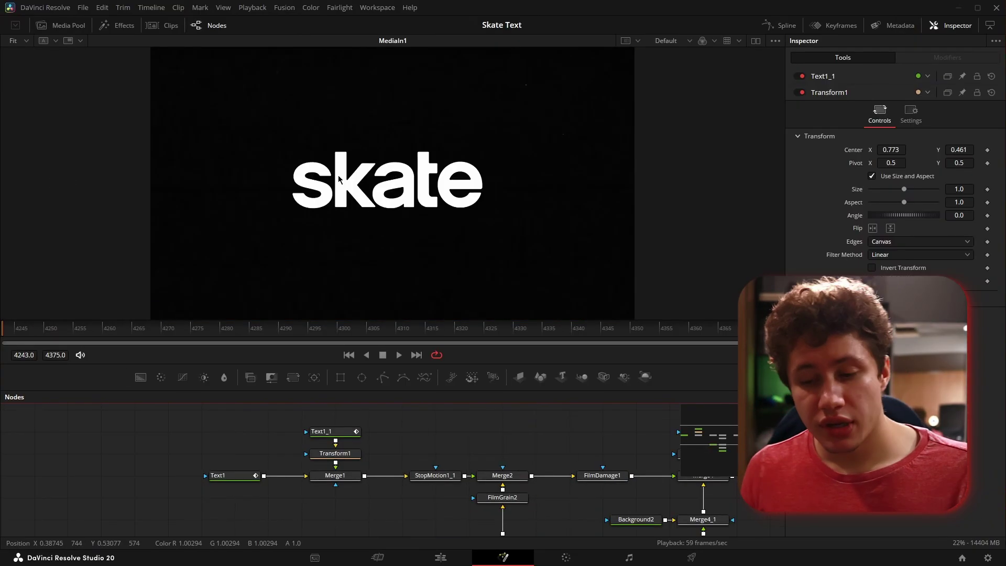
# Inspect the settings and animation of the Text1 and Text1_1 nodes, and show Merge1 in the viewer
pyautogui.click(230, 475)
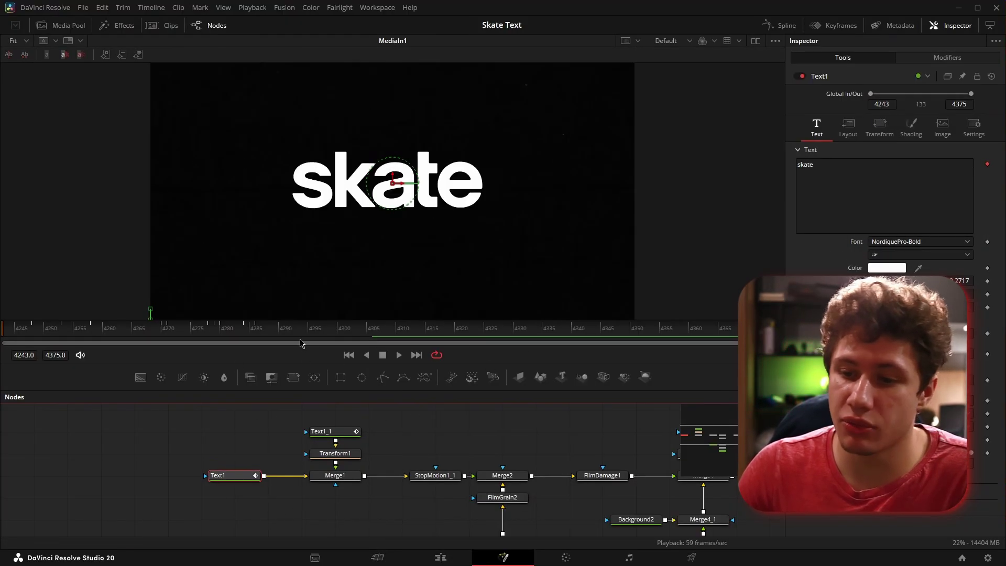
pyautogui.moveTo(241, 328); pyautogui.dragTo(410, 327)
pyautogui.click(336, 433)
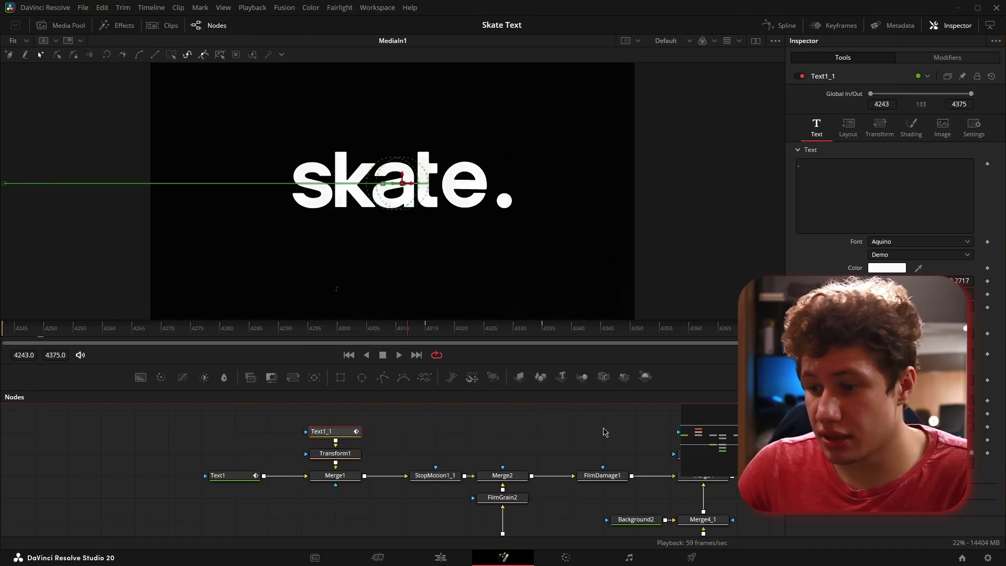
pyautogui.moveTo(602, 435); pyautogui.dragTo(272, 402)
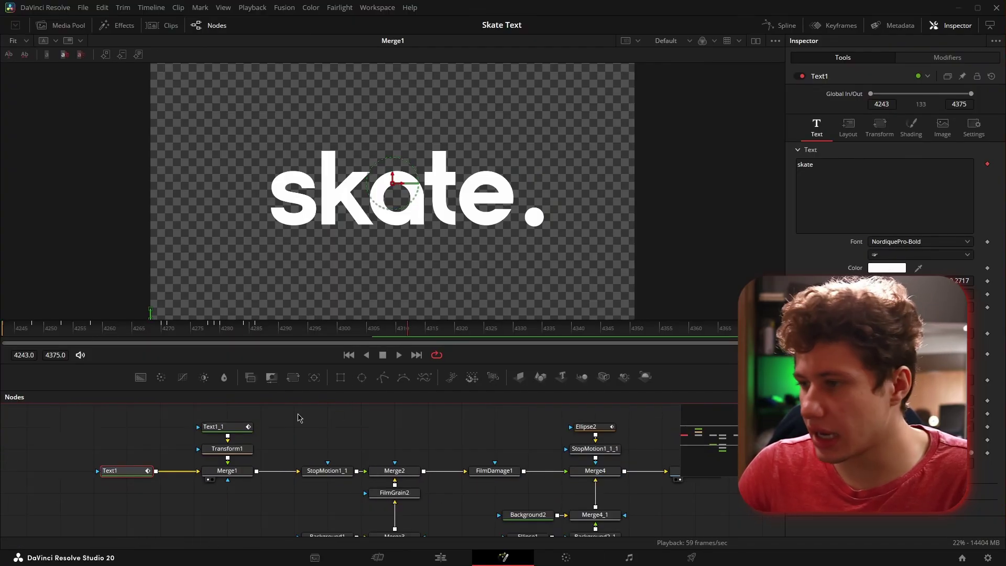
pyautogui.click(299, 418)
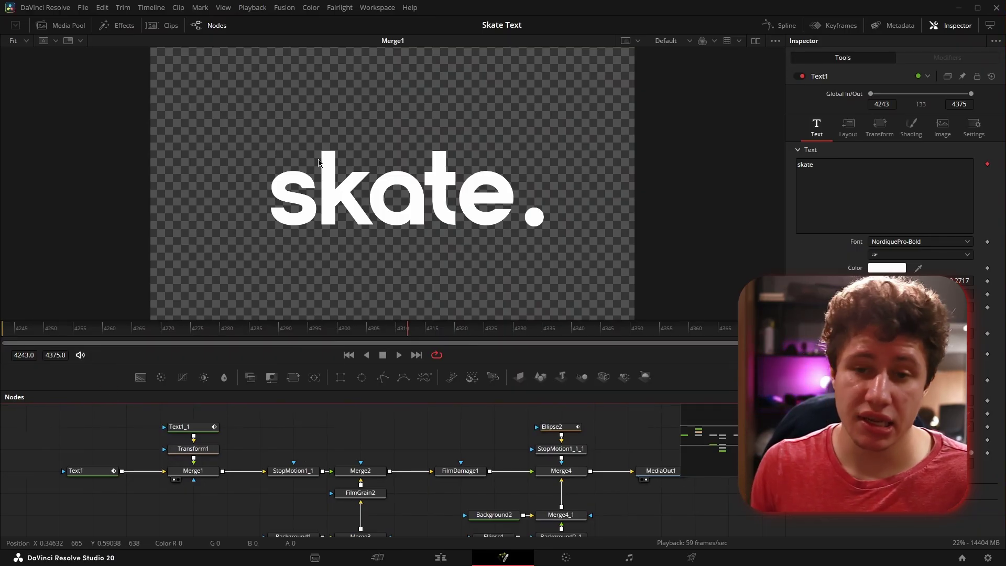
# Move the StopMotion1_1 node close to Merge1 and separate the text node group from Merge2
pyautogui.moveTo(294, 471); pyautogui.dragTo(260, 471)
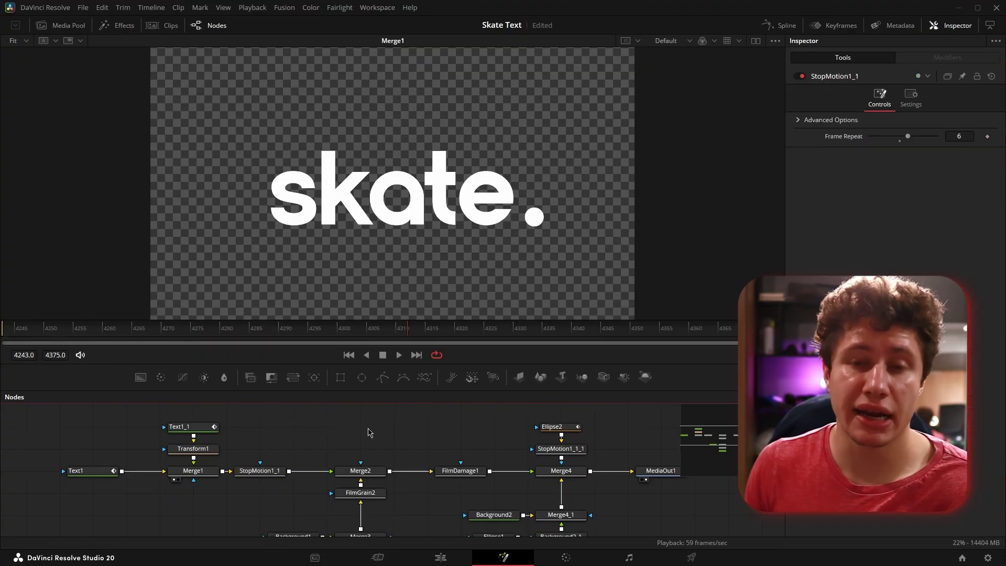
pyautogui.moveTo(35, 412); pyautogui.dragTo(281, 502)
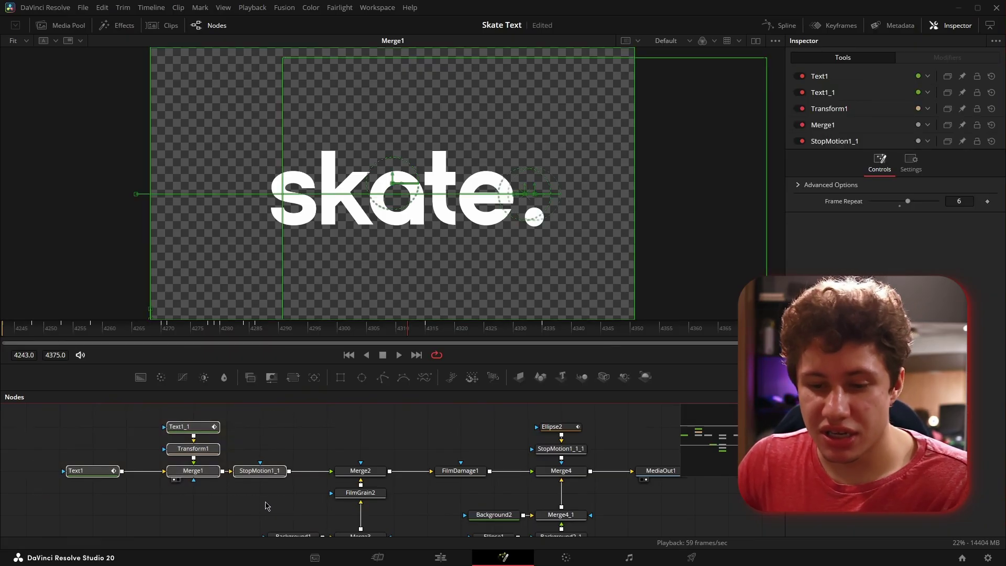
pyautogui.click(265, 502)
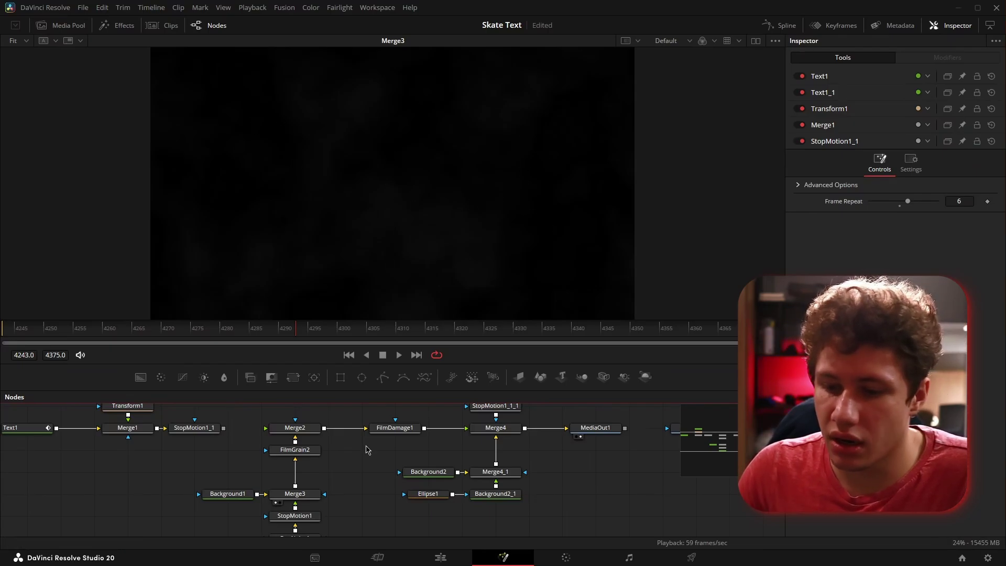
# Show the Merge3 background composite in the viewer and raise its Blend to about 0.063
pyautogui.moveTo(332, 511); pyautogui.dragTo(341, 469)
pyautogui.click(241, 455)
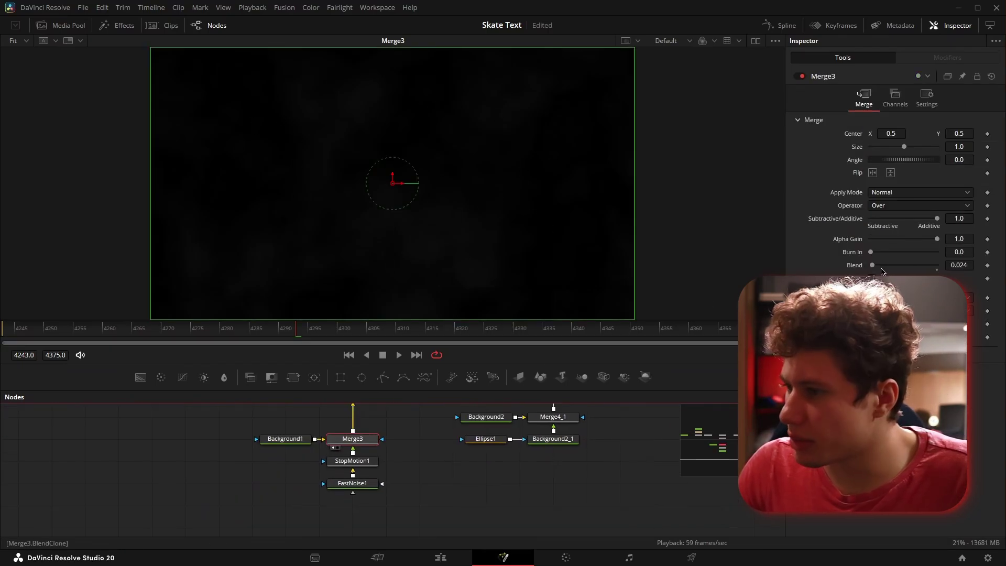
pyautogui.moveTo(875, 265)
pyautogui.mouseDown()
pyautogui.moveTo(886, 265)
pyautogui.moveTo(877, 265)
pyautogui.mouseUp()
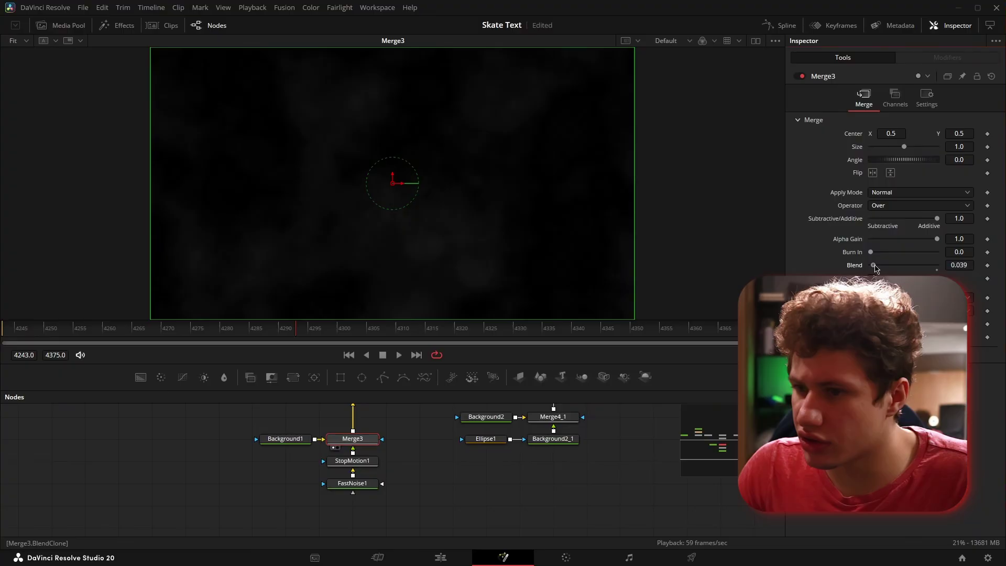
pyautogui.click(512, 507)
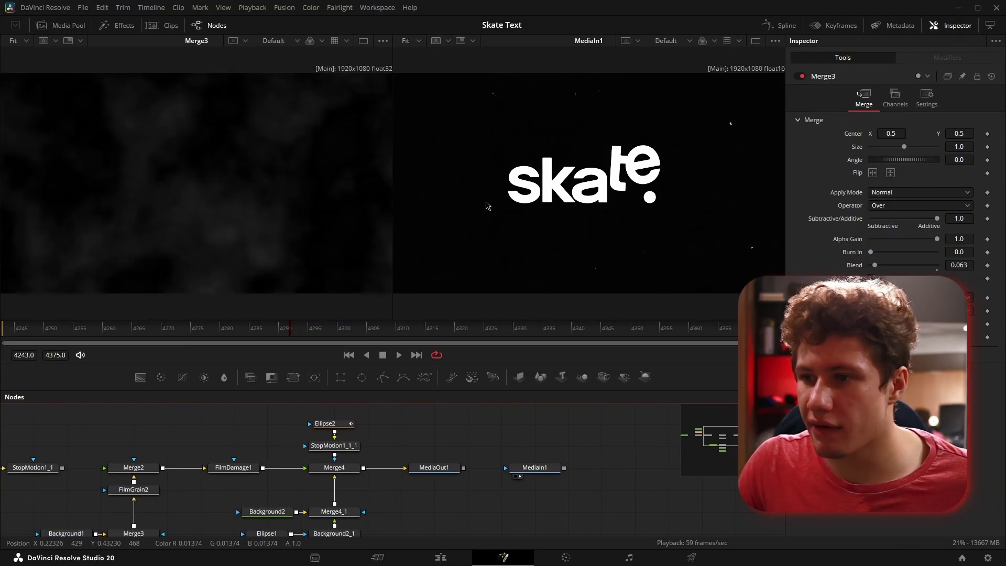
# Examine the film damage specks around the text in the MediaIn1 reference up close, and restore the full-frame view
pyautogui.scroll(5, 755, 203)
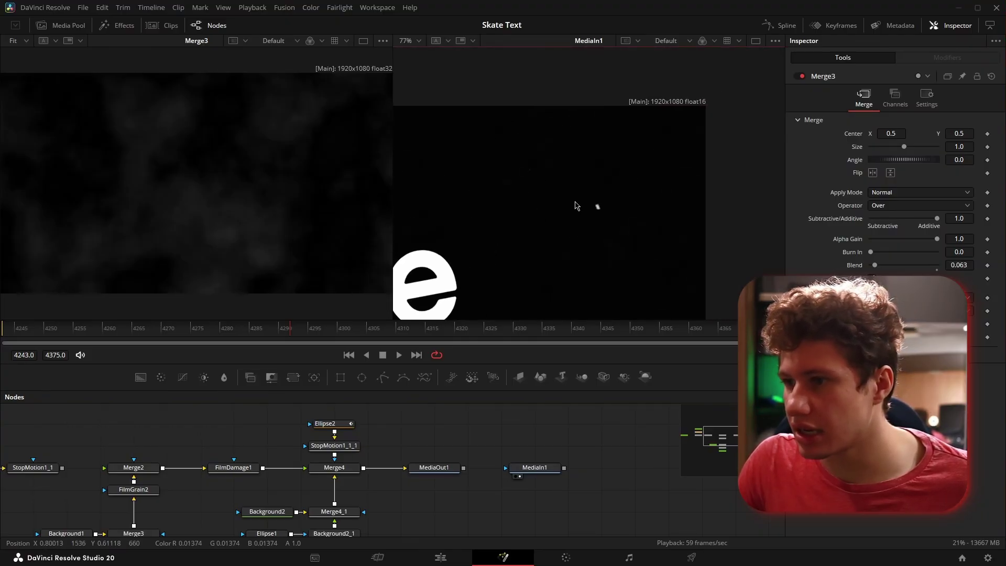
pyautogui.moveTo(553, 136); pyautogui.dragTo(651, 131)
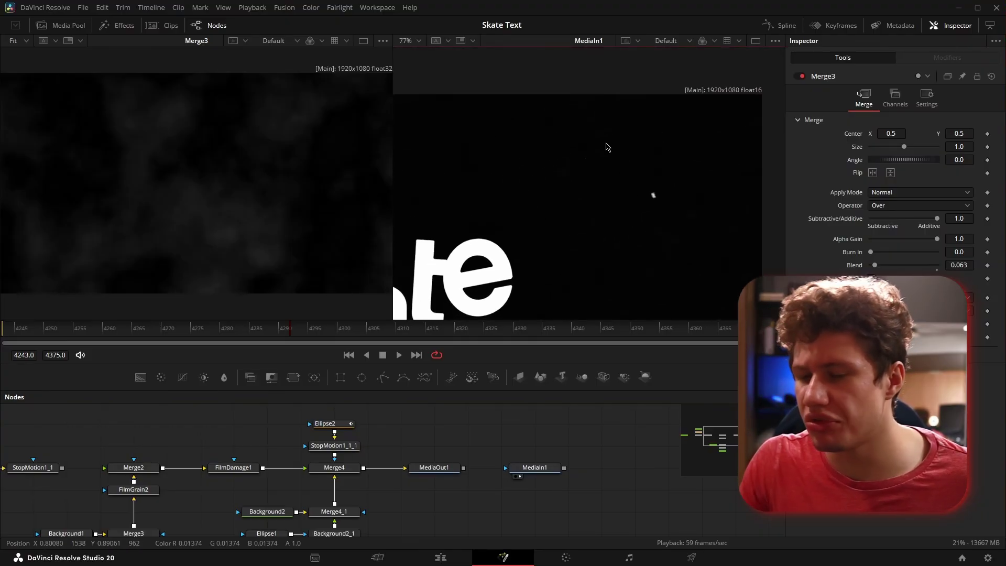
pyautogui.hotkey('ctrl', 'f')
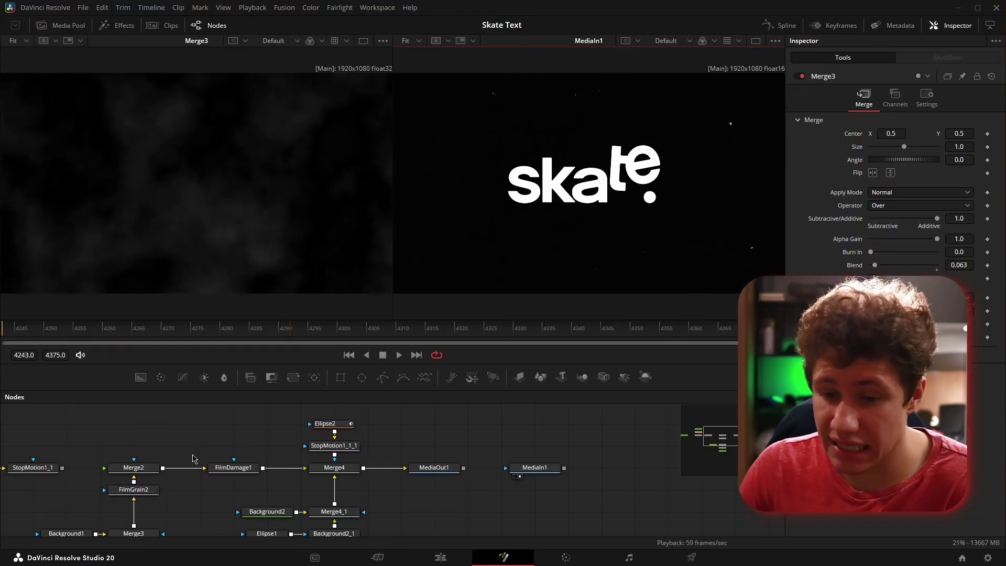
# Show the Background1 node in the viewer and inspect its solid color settings
pyautogui.moveTo(194, 459); pyautogui.dragTo(324, 381)
pyautogui.moveTo(296, 456); pyautogui.dragTo(351, 440)
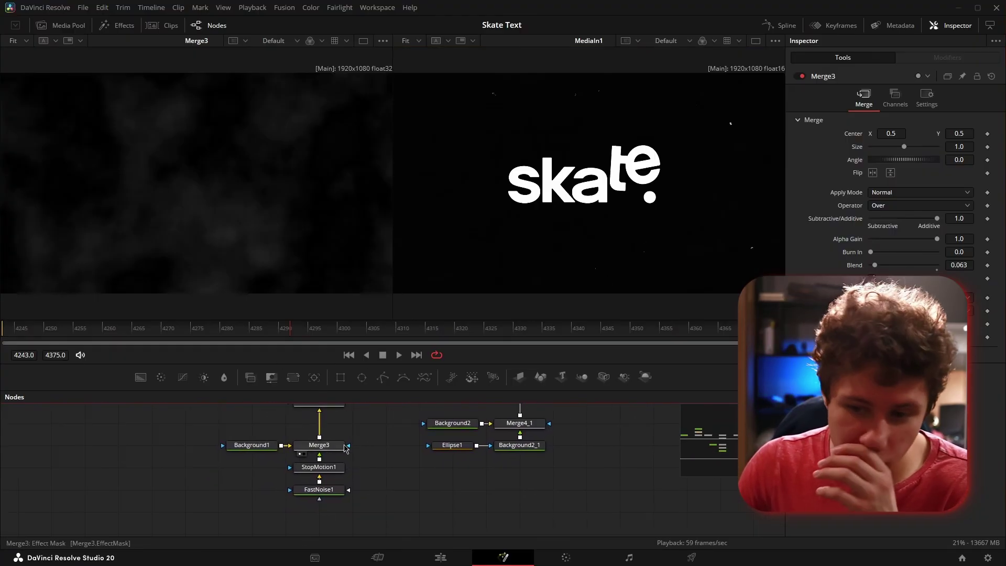
pyautogui.moveTo(275, 447); pyautogui.dragTo(199, 206)
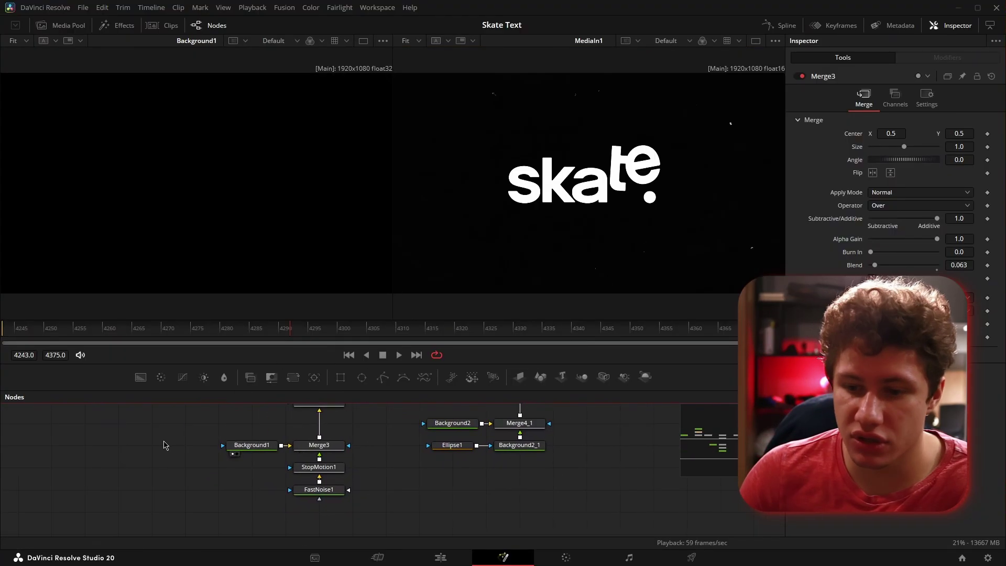
pyautogui.moveTo(162, 442); pyautogui.dragTo(294, 463)
pyautogui.click(319, 464)
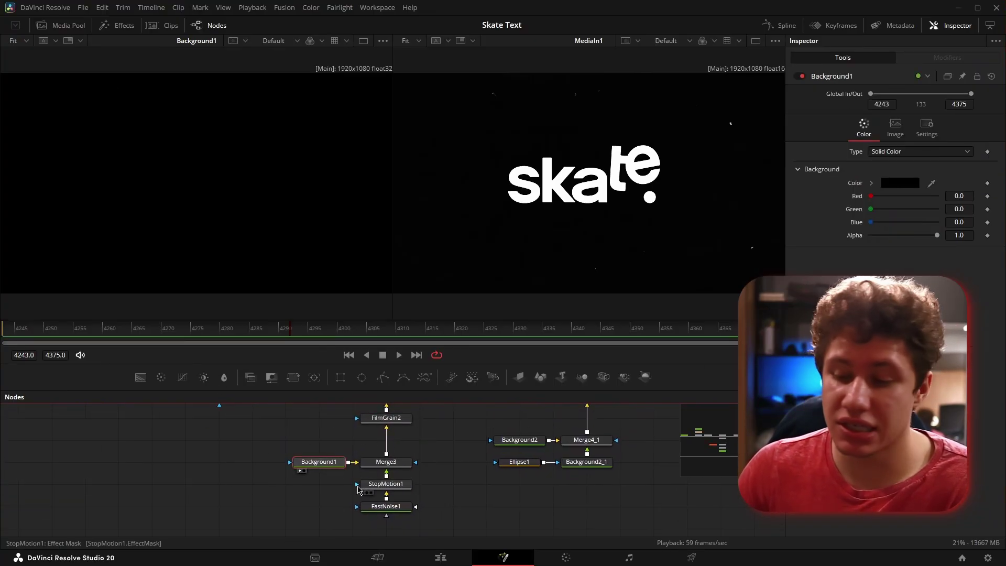
# Move the FastNoise1 node further below StopMotion1 and show it in the viewer
pyautogui.moveTo(470, 480); pyautogui.dragTo(462, 450)
pyautogui.click(391, 486)
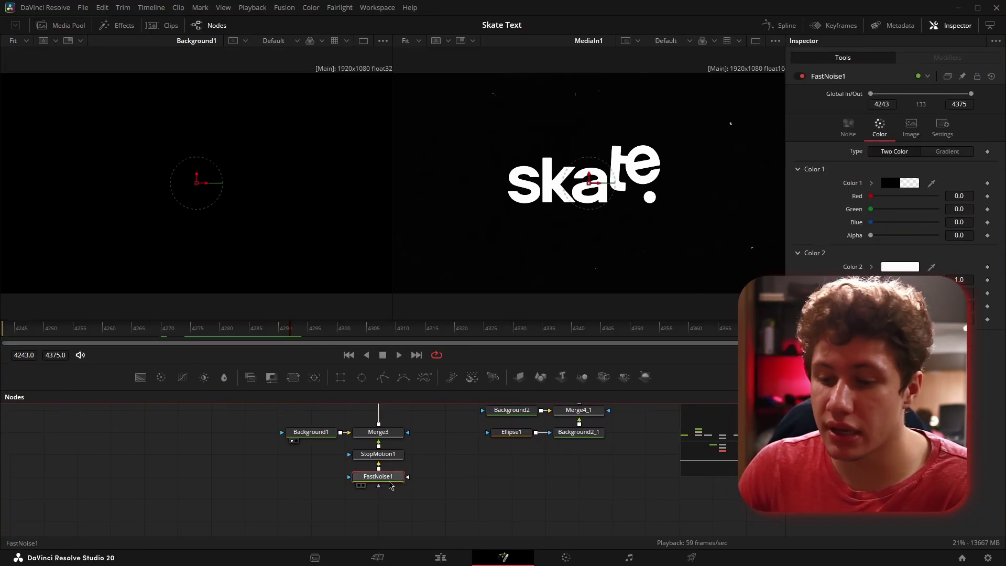
pyautogui.moveTo(384, 479); pyautogui.dragTo(401, 435)
pyautogui.moveTo(324, 438); pyautogui.dragTo(465, 478)
pyautogui.press('1')
pyautogui.click(213, 494)
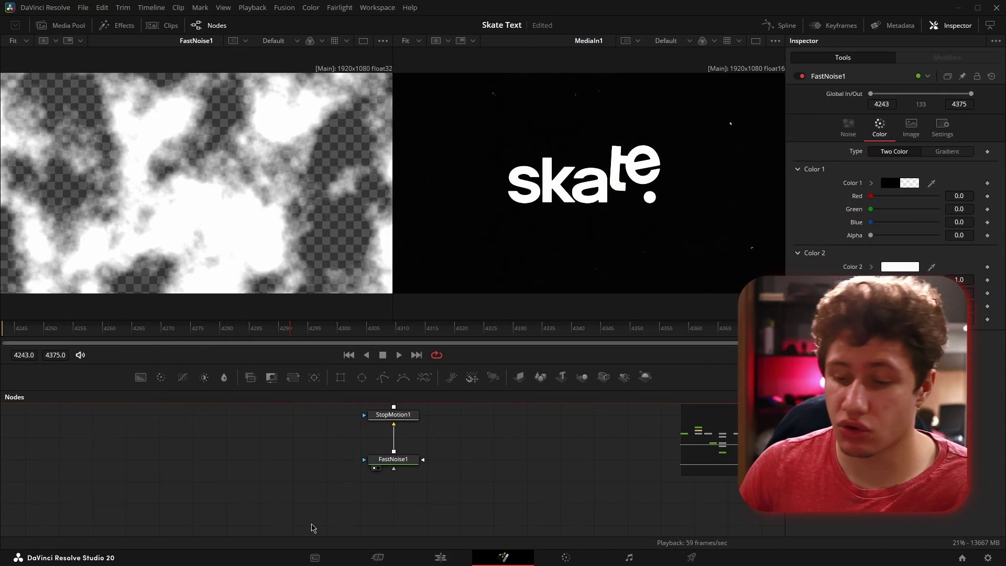
pyautogui.moveTo(391, 447); pyautogui.dragTo(334, 489)
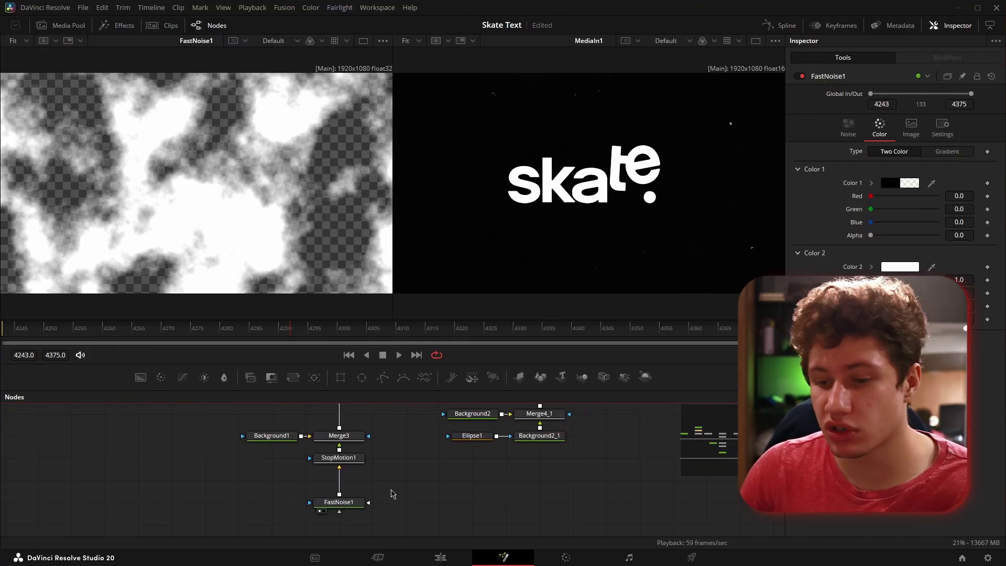
# Paste a copy of FastNoise1 beside the original, show it in the viewer and reset it to default settings
pyautogui.click(350, 503)
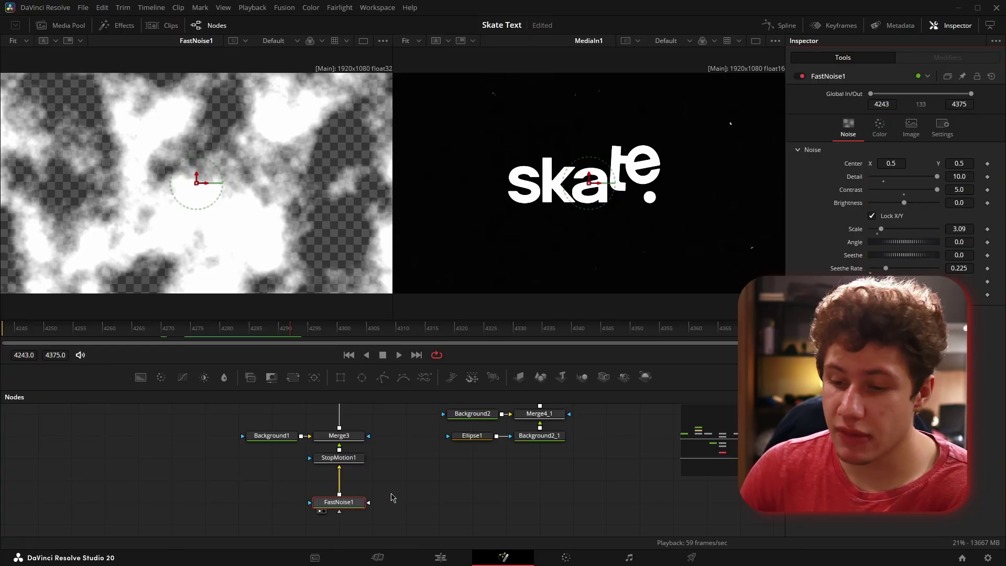
pyautogui.click(362, 507)
pyautogui.moveTo(382, 494); pyautogui.dragTo(445, 466)
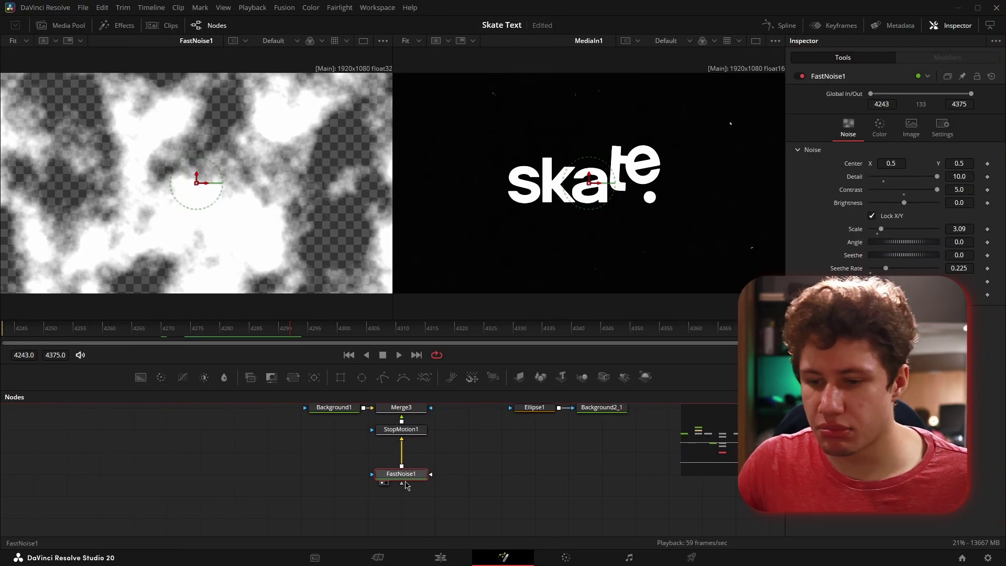
pyautogui.click(323, 477)
pyautogui.hotkey('ctrl', 'v')
pyautogui.press('1')
pyautogui.click(991, 76)
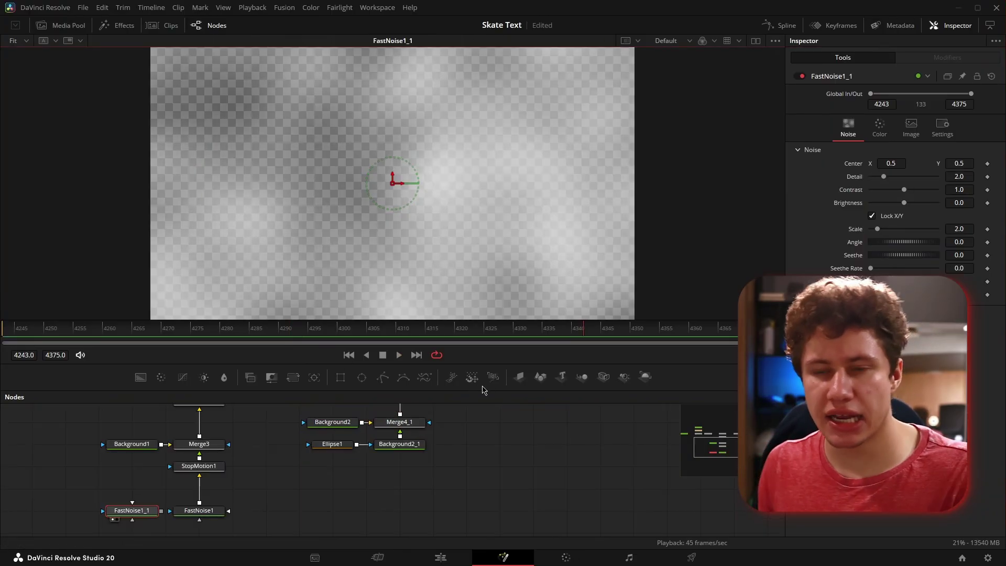
# Set the copied noise to Detail 3.39, Scale 8.19 and Seethe Rate 0.117, and enable Discontinuous and Inverted
pyautogui.moveTo(883, 179); pyautogui.dragTo(904, 184)
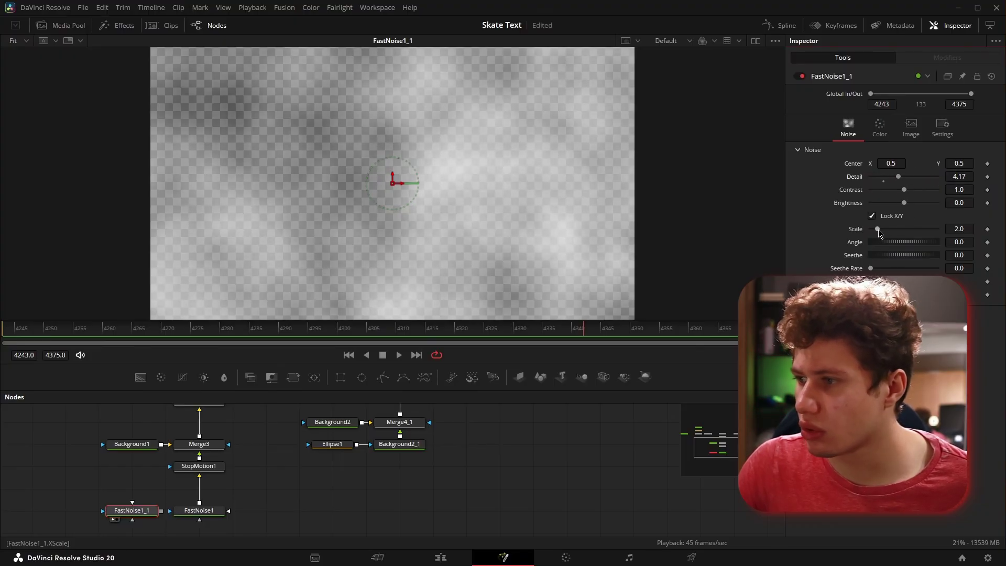
pyautogui.moveTo(879, 234); pyautogui.dragTo(901, 233)
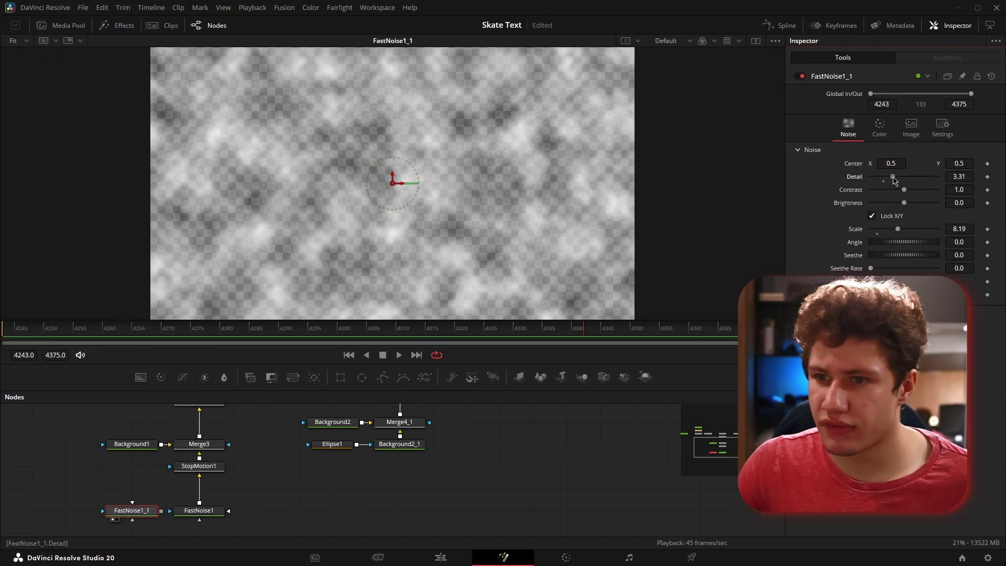
pyautogui.moveTo(953, 271); pyautogui.dragTo(967, 270)
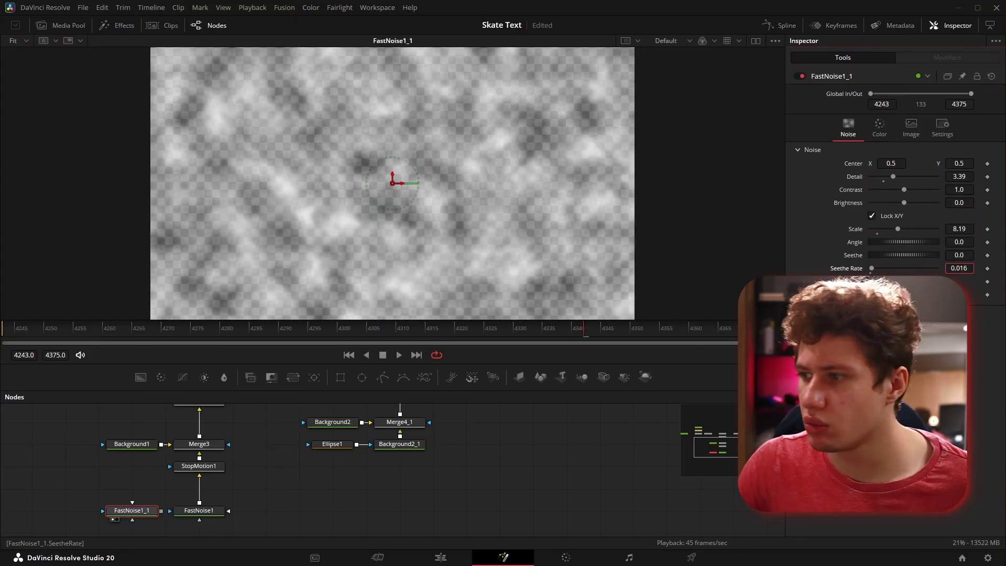
pyautogui.moveTo(953, 268); pyautogui.dragTo(964, 267)
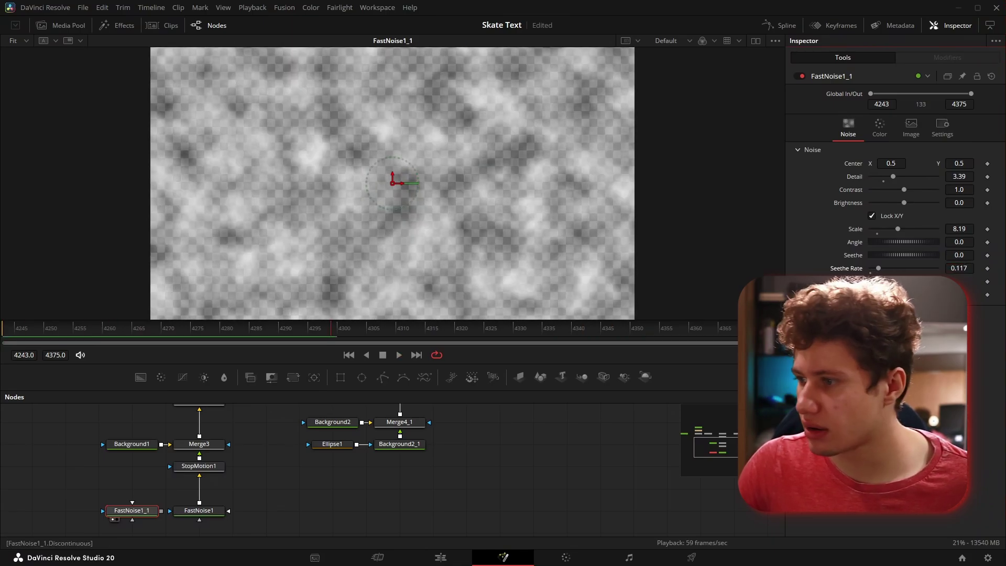
pyautogui.click(872, 282)
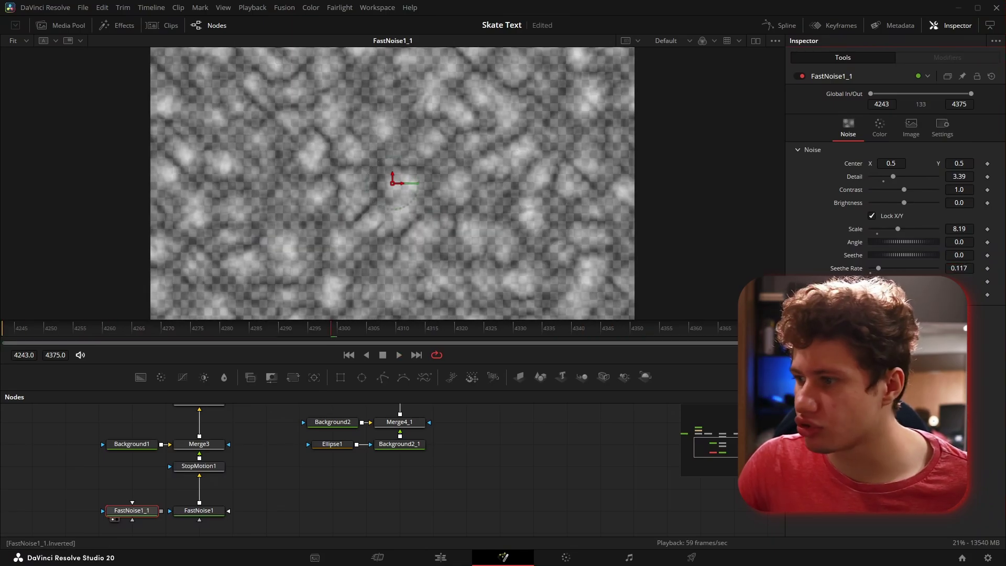
pyautogui.click(872, 295)
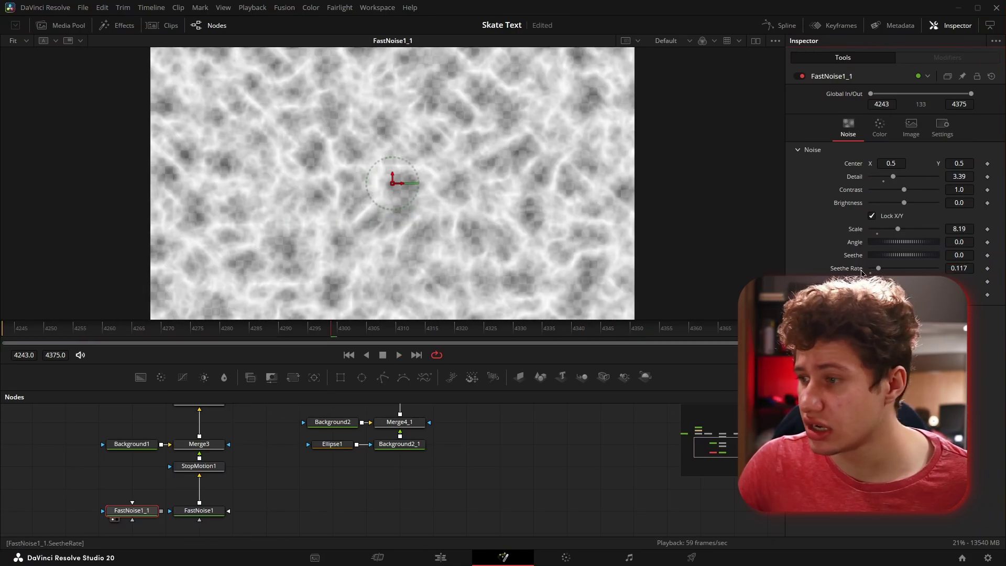
# Change the copied noise's Color 2 to light blue and raise its Contrast
pyautogui.moveTo(259, 461); pyautogui.dragTo(365, 449)
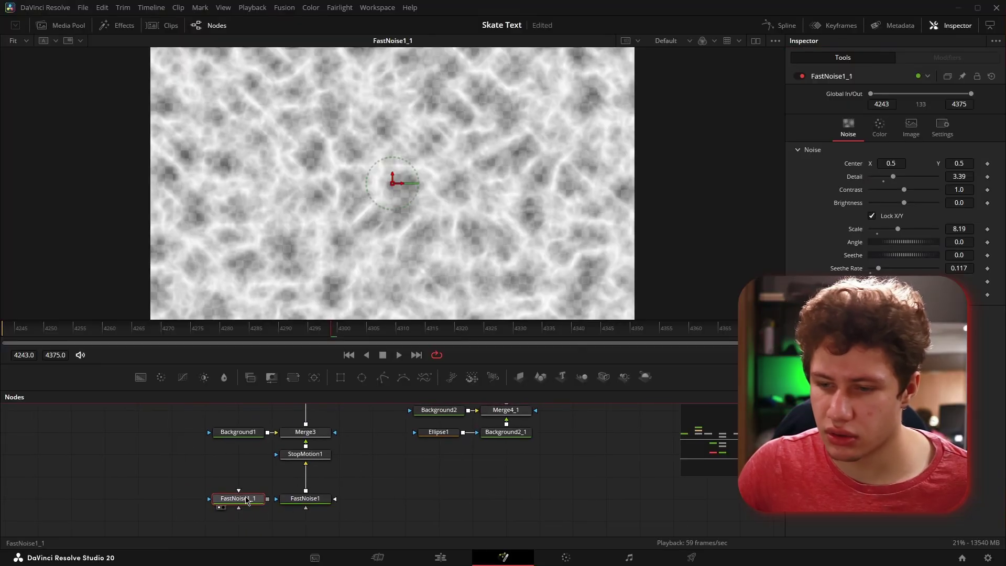
pyautogui.click(879, 128)
pyautogui.moveTo(938, 279)
pyautogui.mouseDown()
pyautogui.moveTo(887, 279)
pyautogui.moveTo(927, 293)
pyautogui.mouseUp()
pyautogui.click(251, 474)
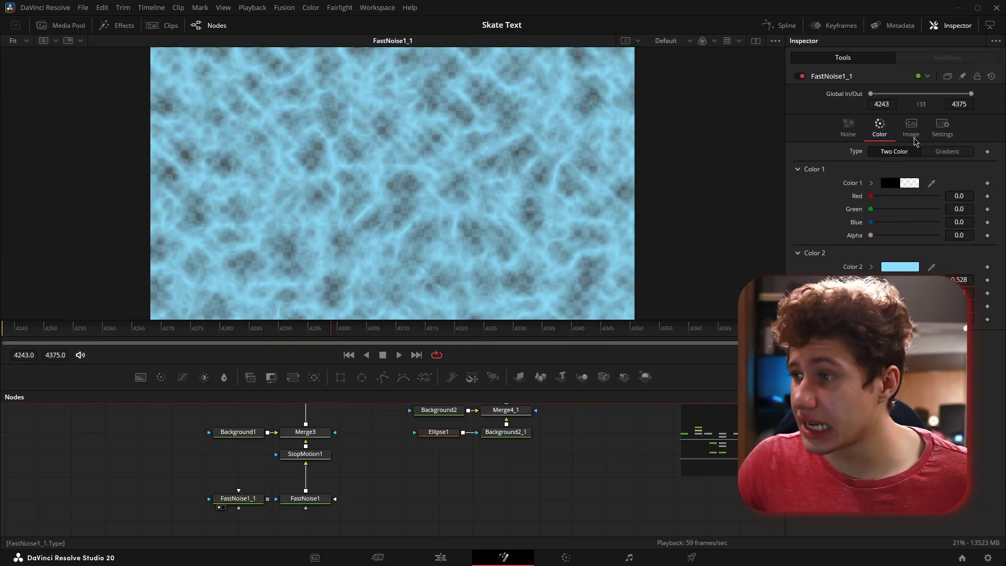
pyautogui.click(848, 132)
pyautogui.moveTo(902, 190); pyautogui.dragTo(925, 190)
# Delete the demonstration copy FastNoise1_1 and show the original FastNoise1 in the viewer
pyautogui.press('Delete')
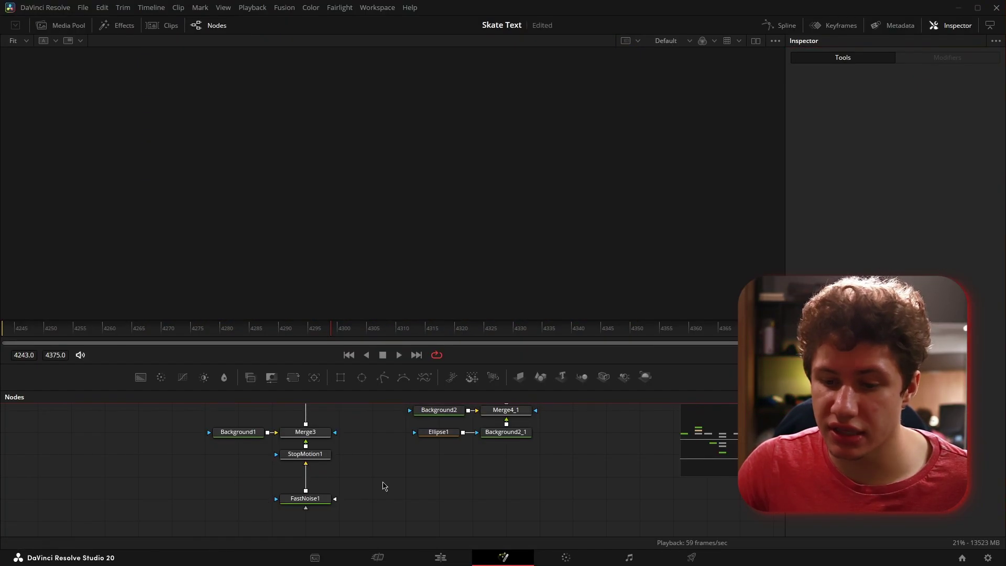
pyautogui.press('1')
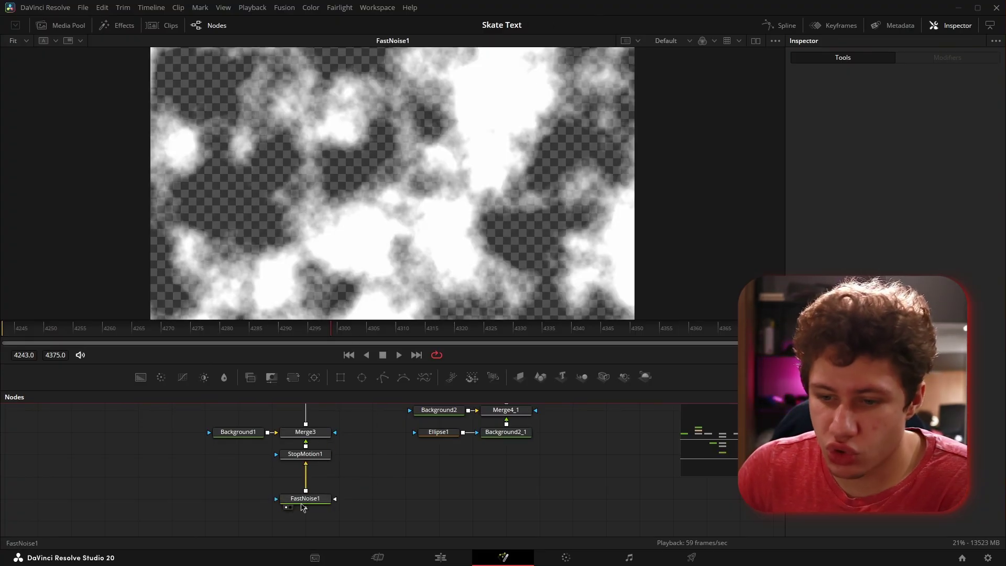
# Play back the FastNoise1 animation and briefly compare it with the MediaIn1 reference in a second viewer
pyautogui.click(302, 504)
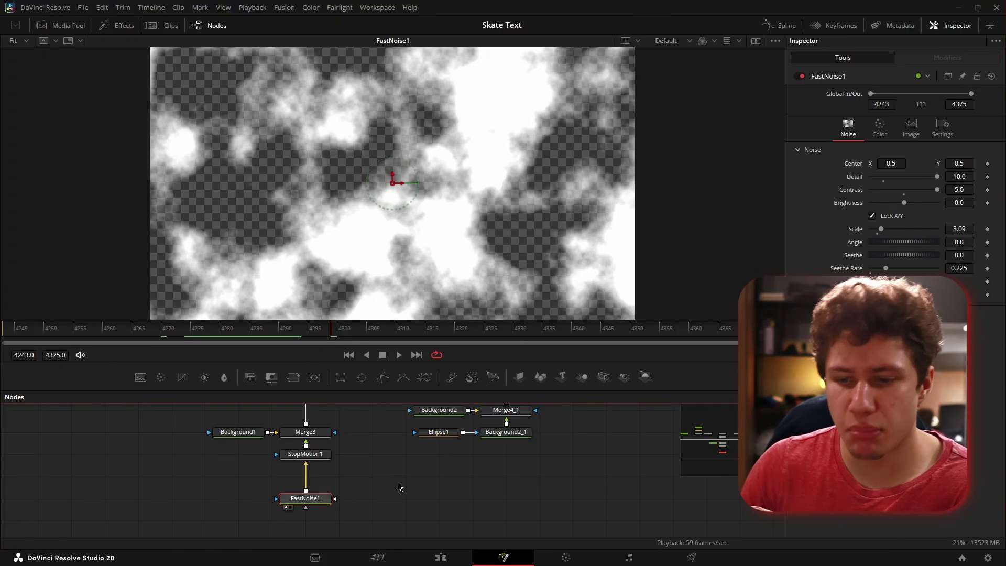
pyautogui.moveTo(382, 452); pyautogui.dragTo(400, 457)
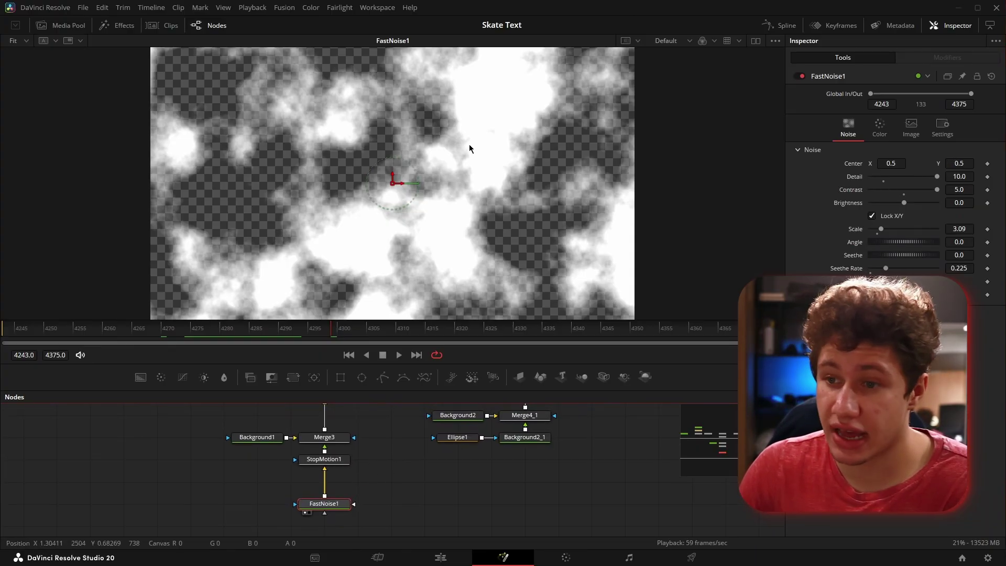
pyautogui.click(398, 355)
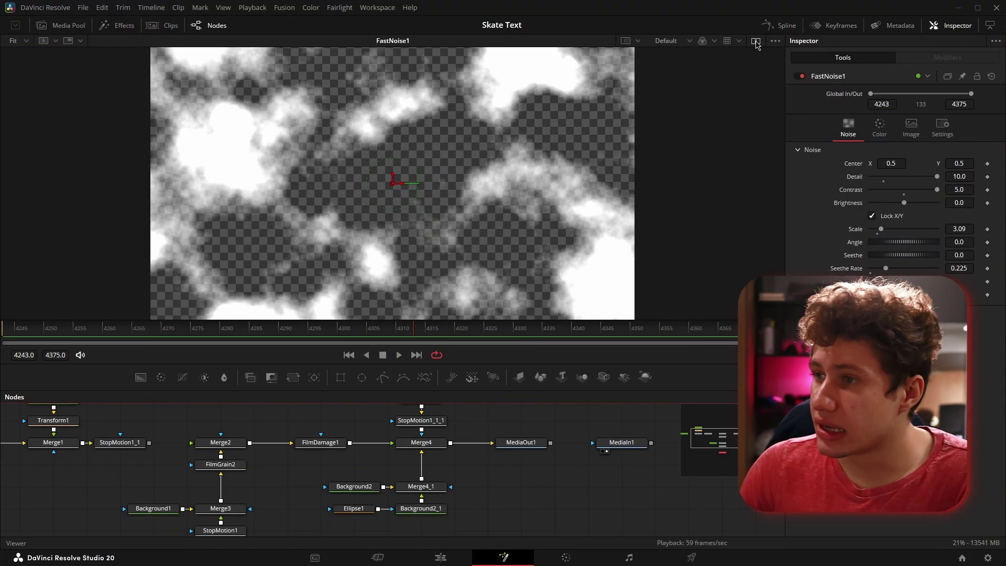
pyautogui.click(756, 43)
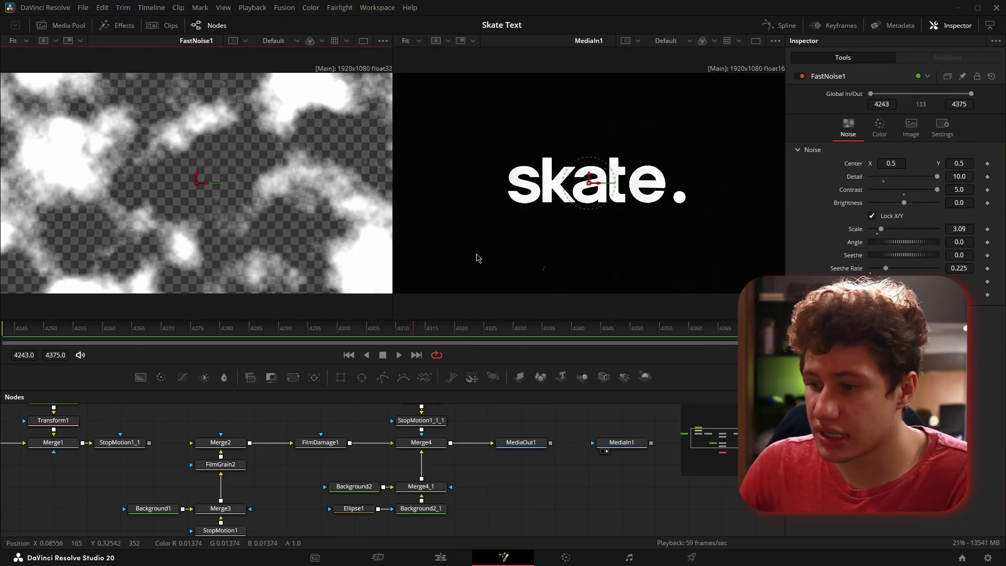
pyautogui.click(756, 41)
pyautogui.click(560, 483)
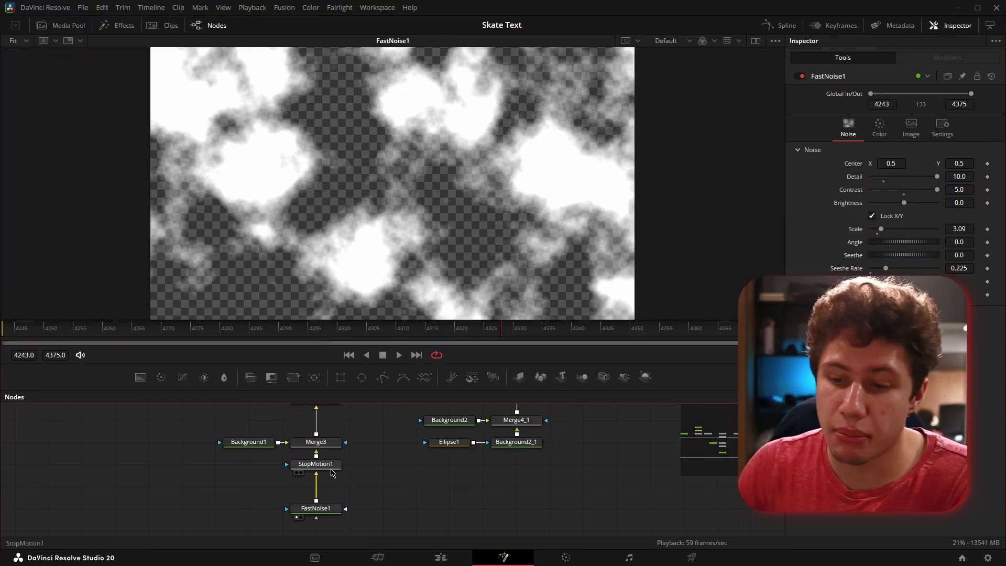
# Examine StopMotion1's Frame Repeat setting and play its output in the viewer in place of FastNoise1
pyautogui.click(330, 468)
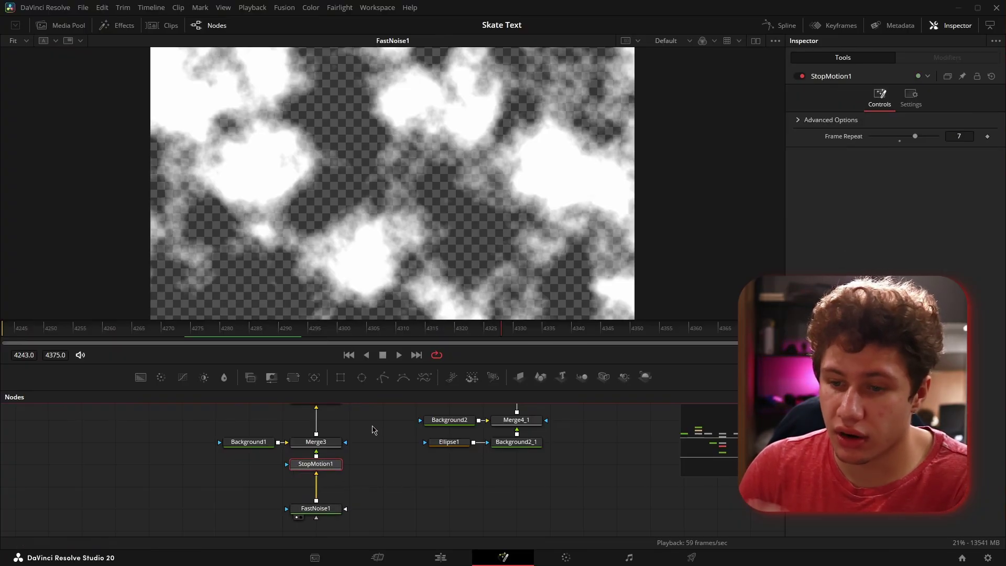
pyautogui.click(400, 485)
pyautogui.press('space')
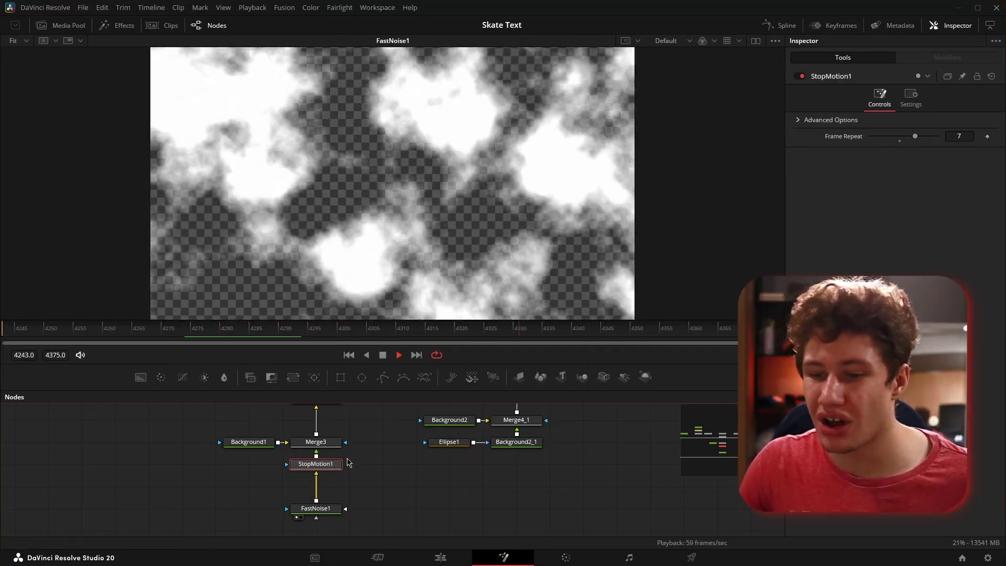
pyautogui.press('1')
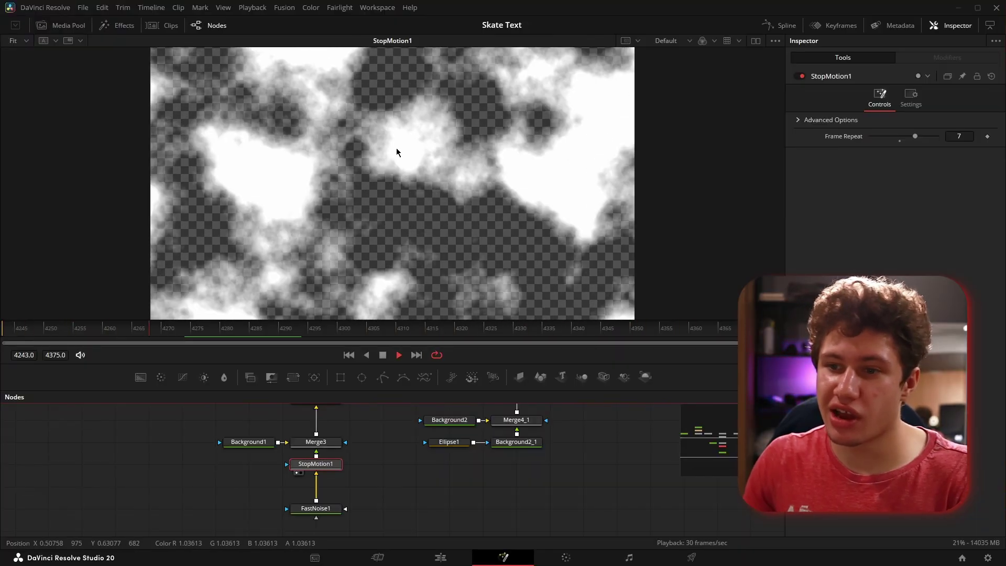
pyautogui.moveTo(359, 461); pyautogui.dragTo(353, 482)
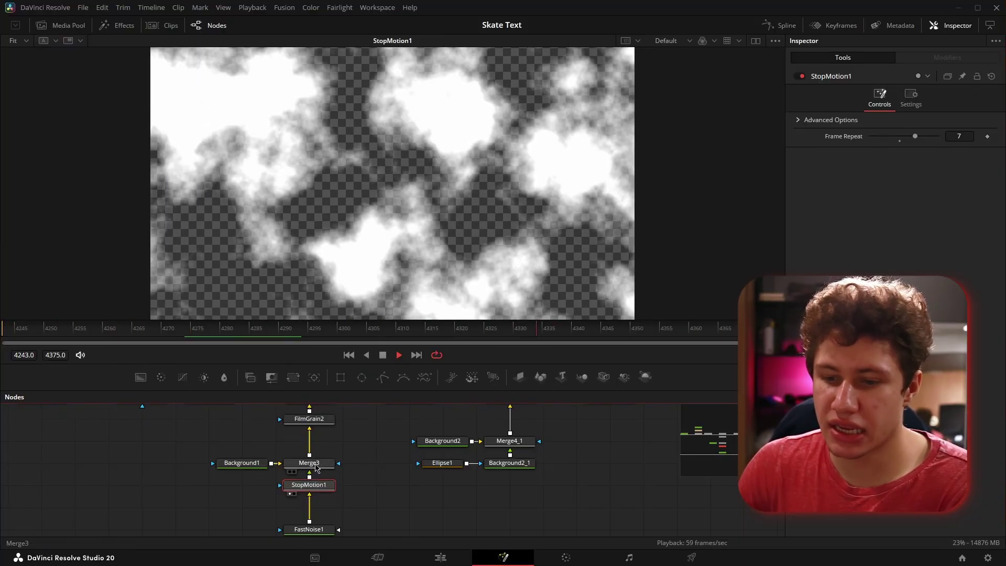
# Show Merge3 in the viewer and lower its Blend to 0.029
pyautogui.click(290, 472)
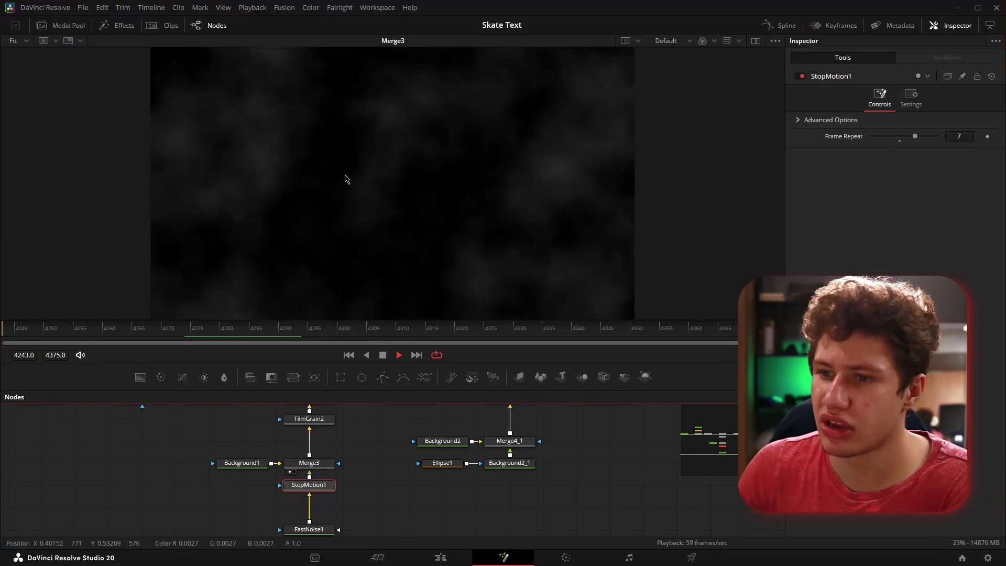
pyautogui.click(309, 463)
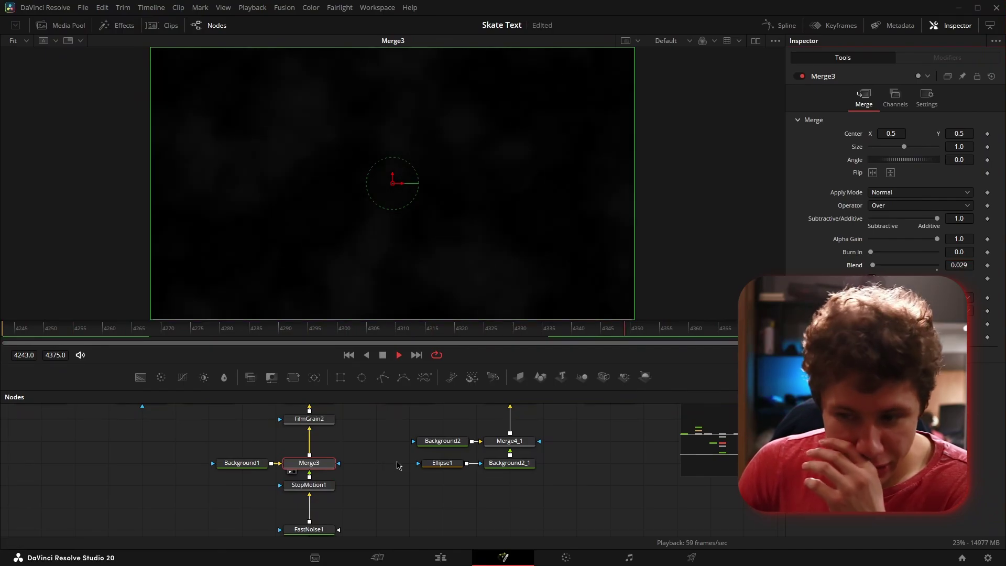
pyautogui.moveTo(383, 434)
pyautogui.mouseDown()
pyautogui.moveTo(375, 474)
pyautogui.moveTo(375, 422)
pyautogui.mouseUp()
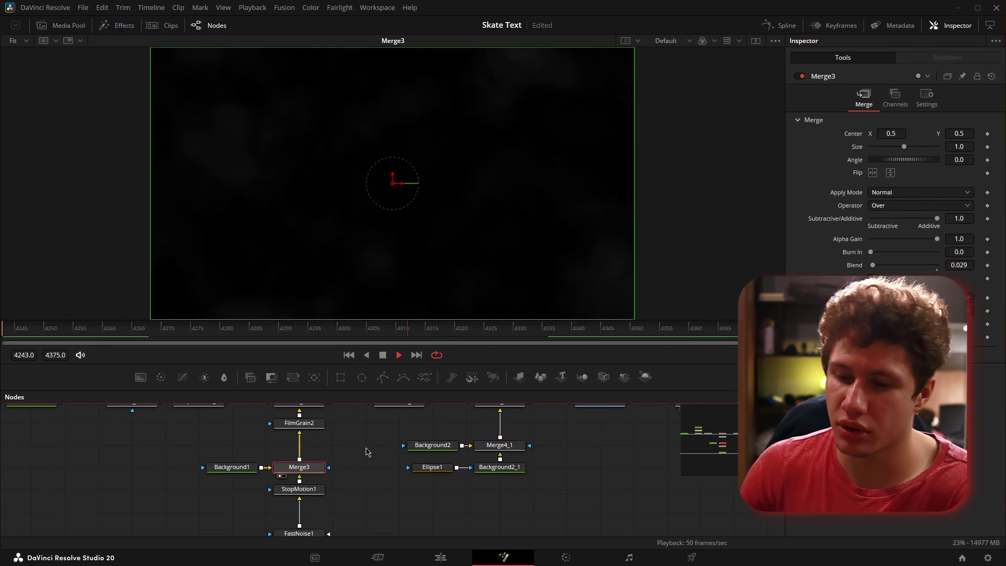
pyautogui.moveTo(580, 437); pyautogui.dragTo(545, 450)
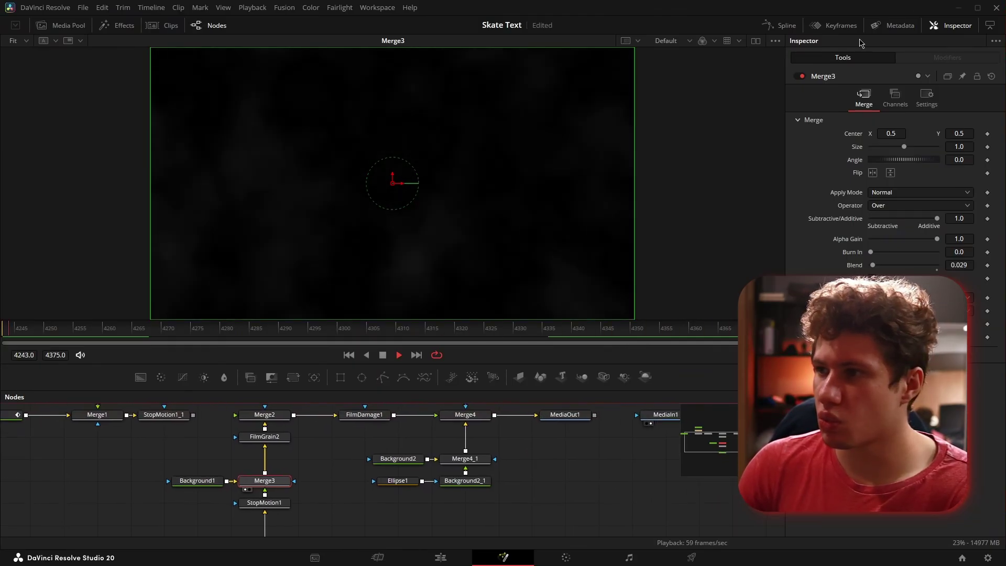
# Switch the viewer to the MediaIn1 reference, stop playback and examine the specks on its black background up close
pyautogui.click(756, 41)
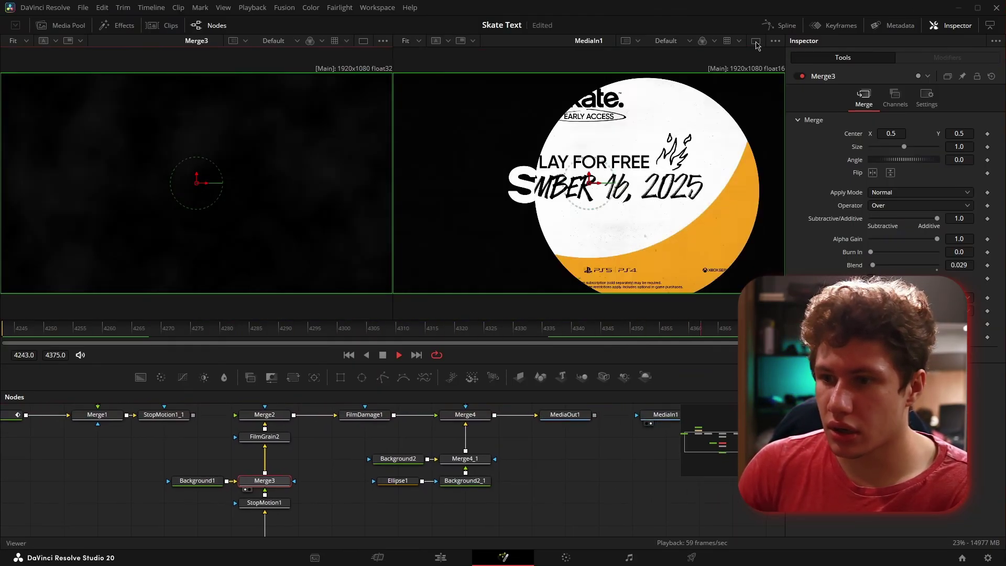
pyautogui.click(756, 41)
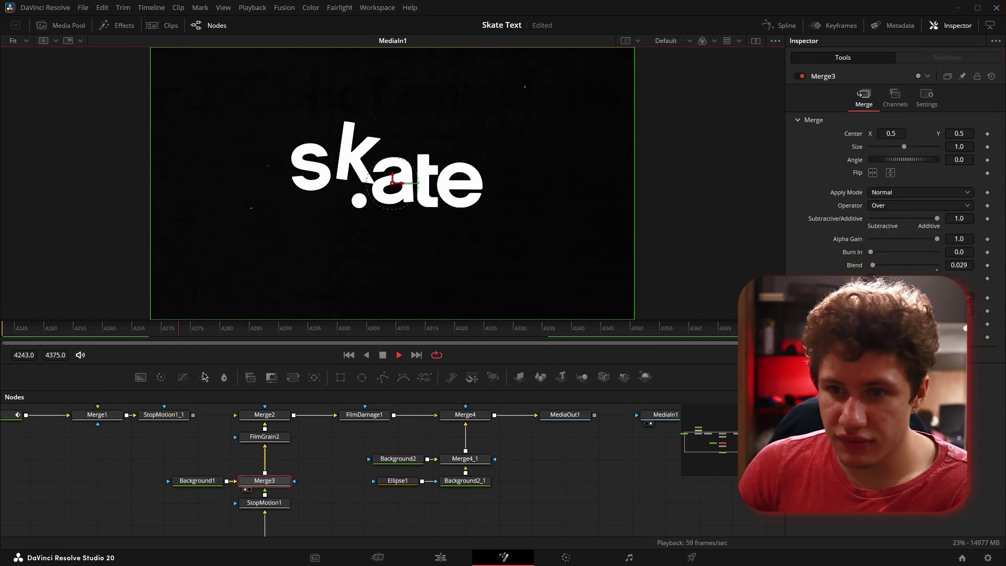
pyautogui.click(384, 358)
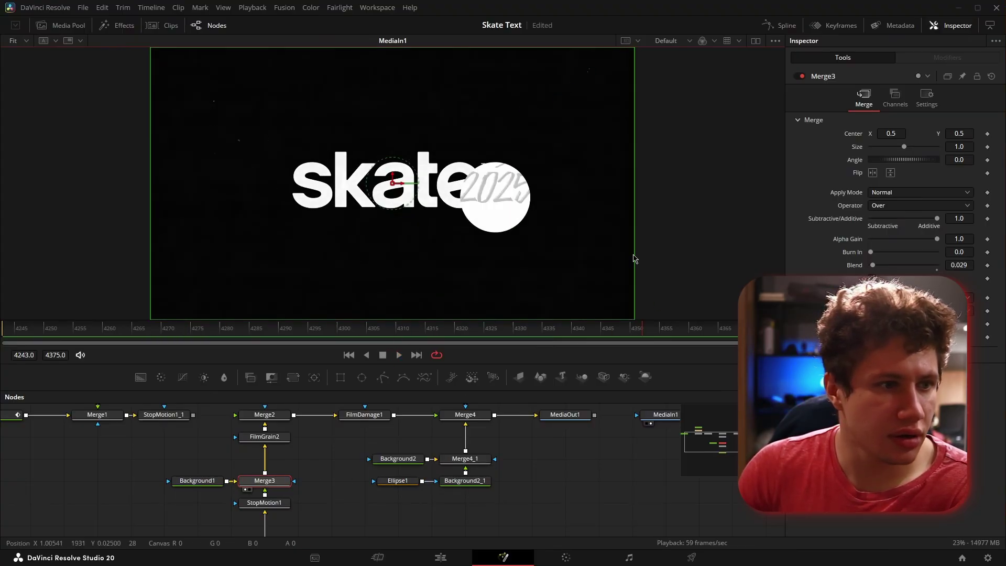
pyautogui.scroll(4, 241, 114)
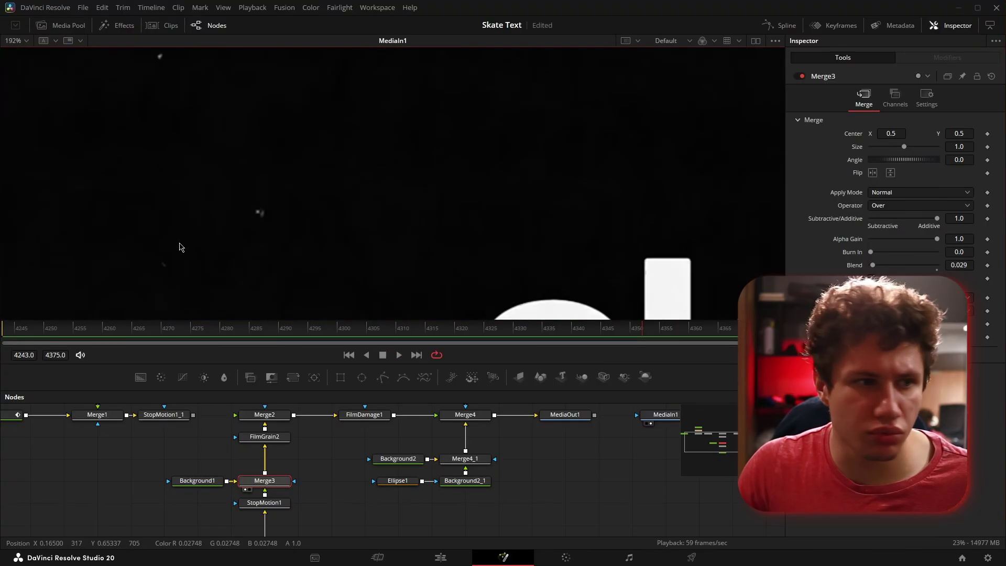
pyautogui.hotkey('ctrl', 'f')
# View the FilmGrain2 and FilmDamage1 outputs and review FilmDamage1's vignetting, dirt and scratch settings
pyautogui.click(283, 438)
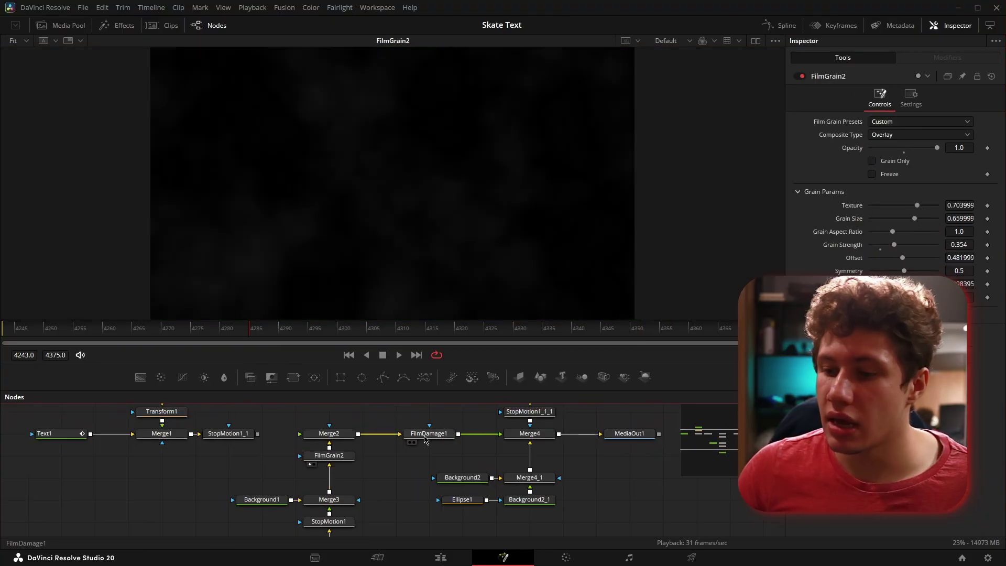
pyautogui.moveTo(424, 440); pyautogui.dragTo(390, 238)
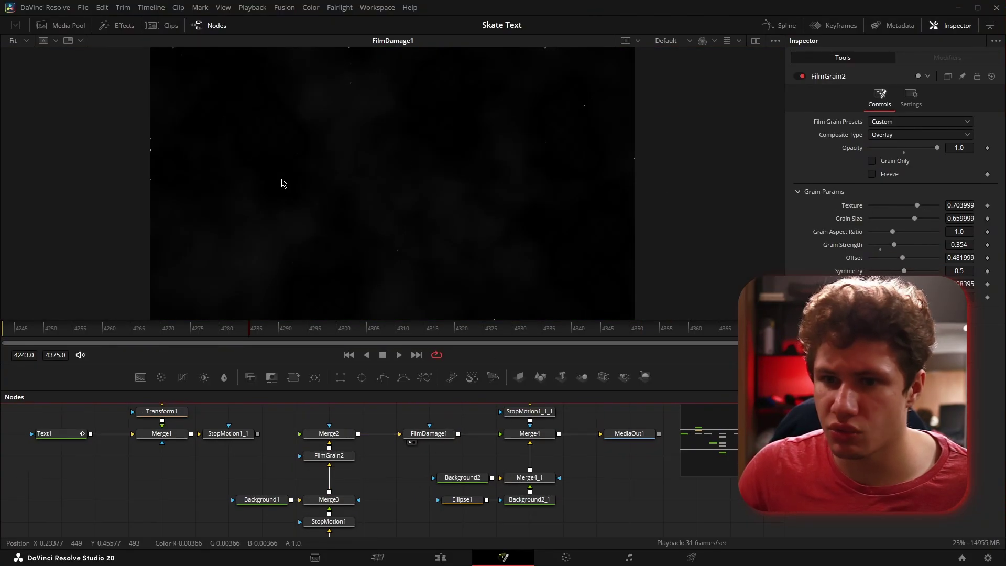
pyautogui.click(429, 434)
pyautogui.scroll(-5, 843, 227)
pyautogui.scroll(-3, 870, 320)
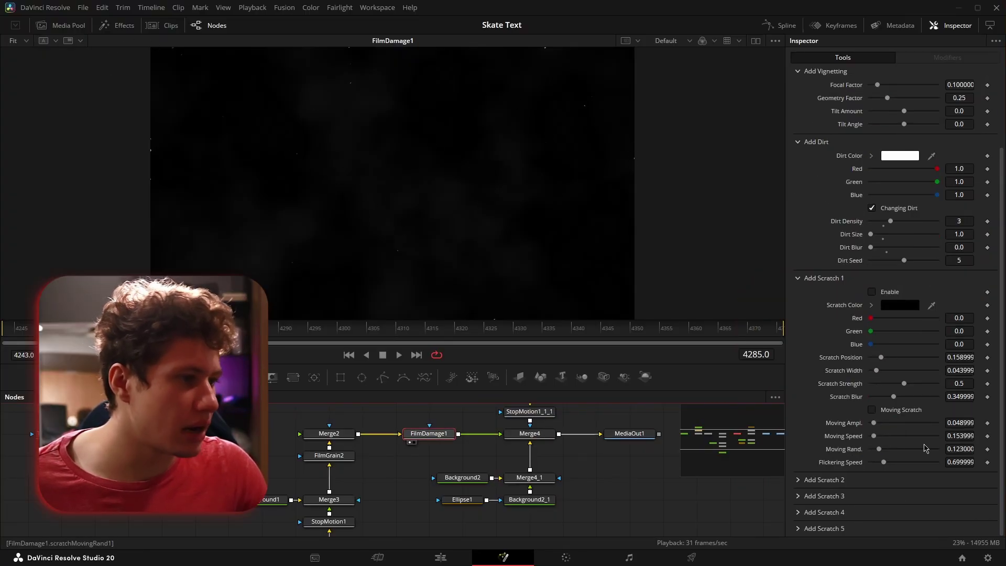
pyautogui.scroll(3, 891, 367)
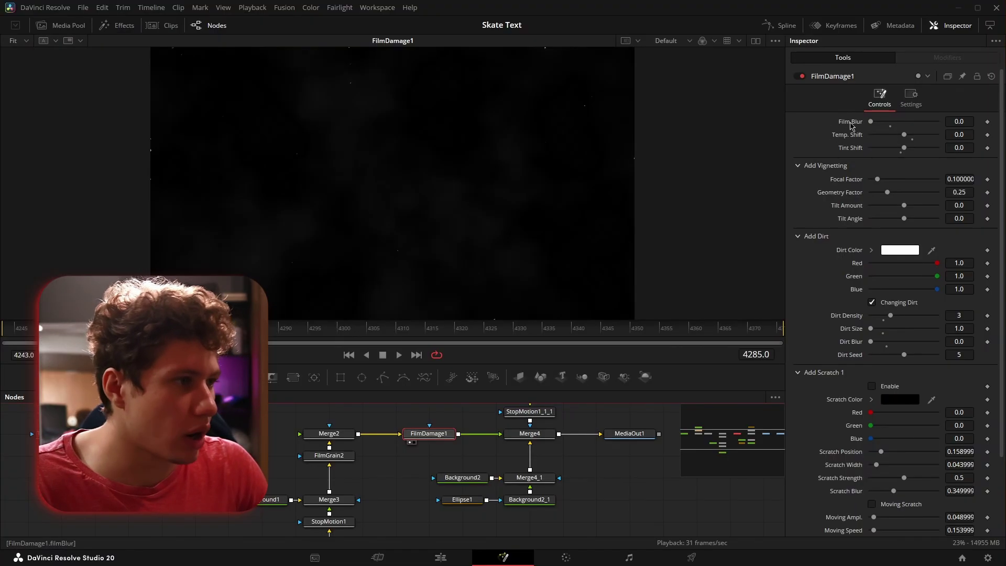
# Reset FilmDamage1's Film Blur and Temp. Shift to their defaults, try a Temp. Shift of 1.0 and undo that
pyautogui.doubleClick(850, 124)
pyautogui.doubleClick(844, 137)
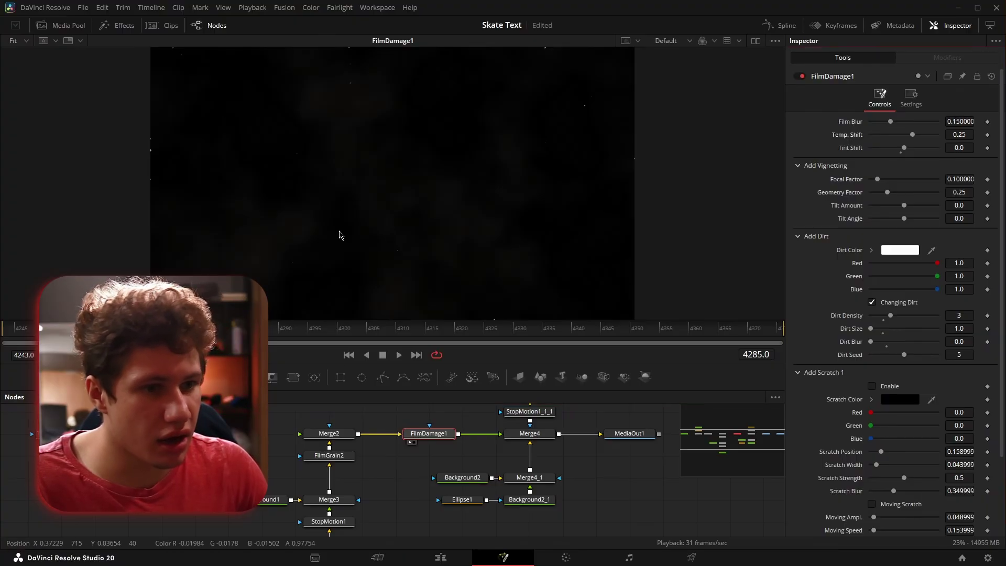
pyautogui.moveTo(912, 135); pyautogui.dragTo(956, 145)
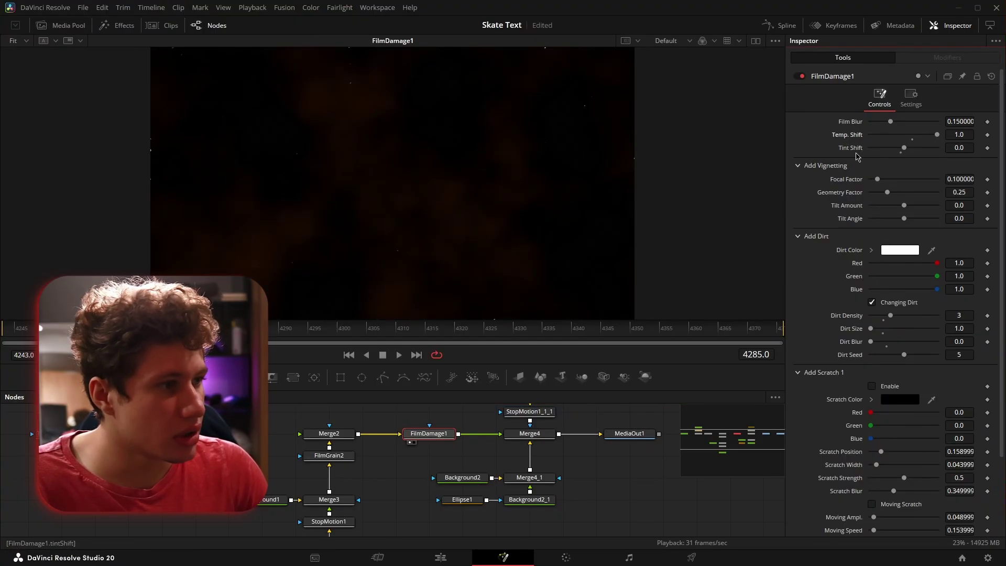
pyautogui.hotkey('ctrl', 'z')
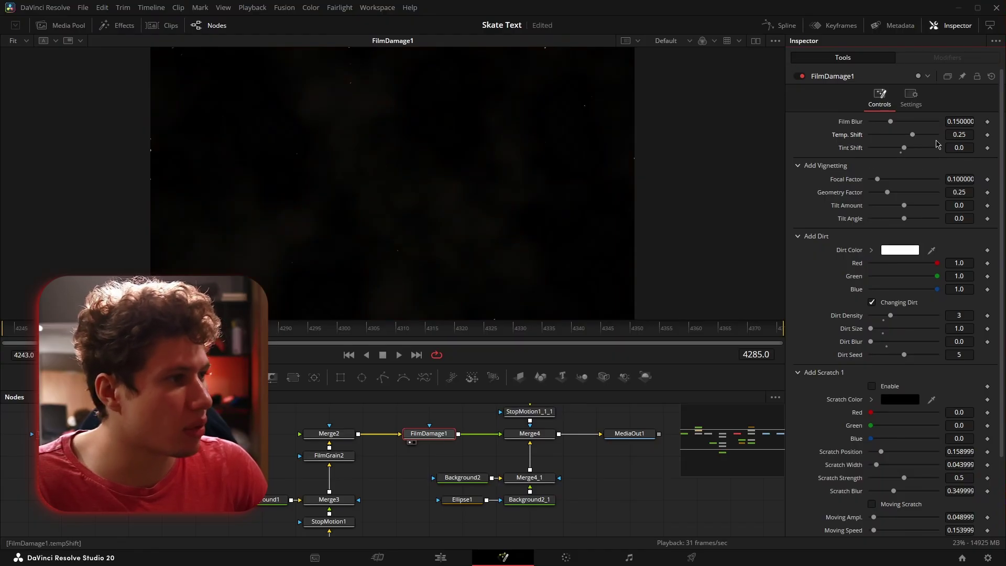
# Set FilmDamage1's Temp. Shift to 0 and keep Film Blur at 0.15
pyautogui.click(959, 135)
pyautogui.write('0')
pyautogui.press('Tab')
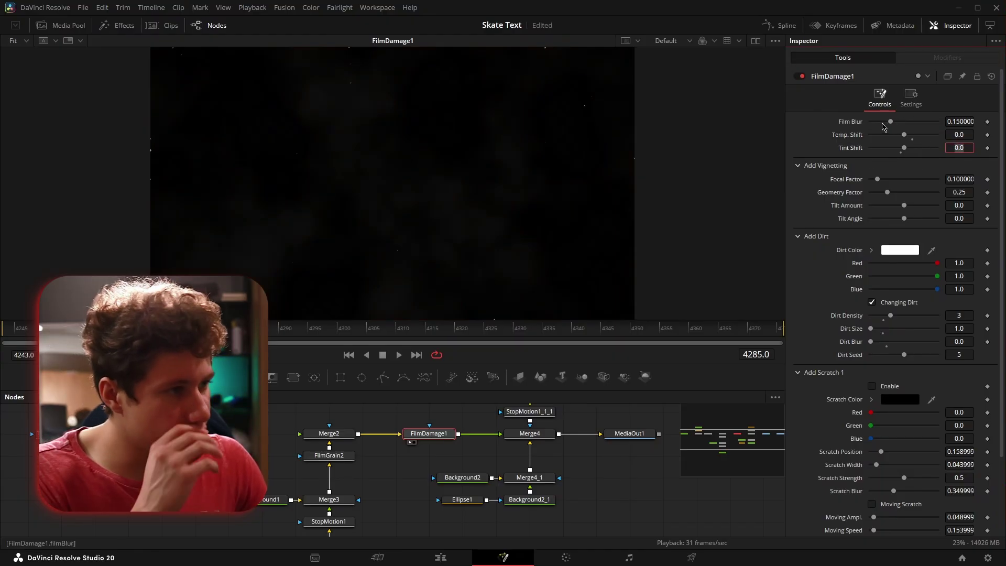
pyautogui.click(890, 124)
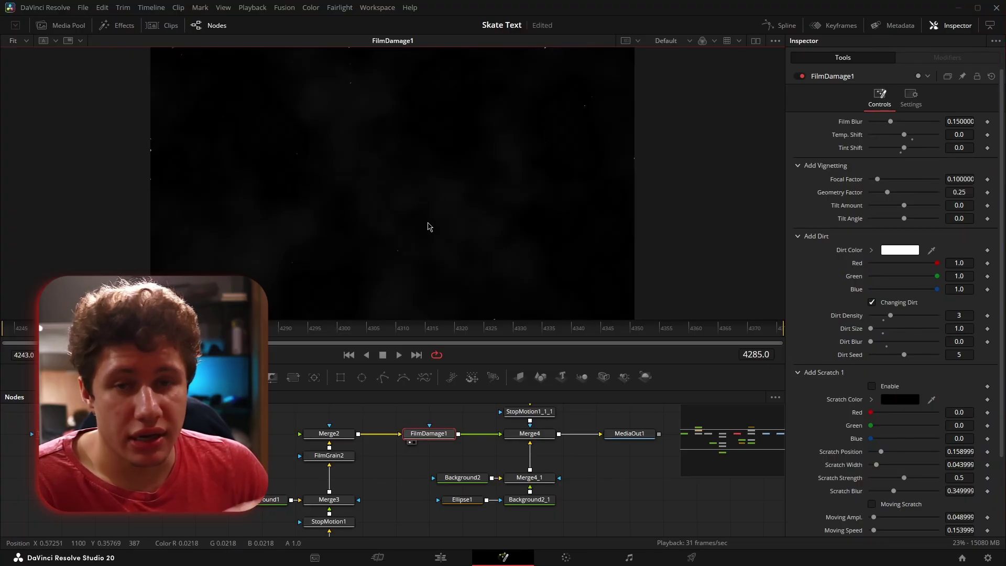
# Show Merge3 in the viewer up close and raise its Blend to 0.213 to exaggerate the noise
pyautogui.click(389, 476)
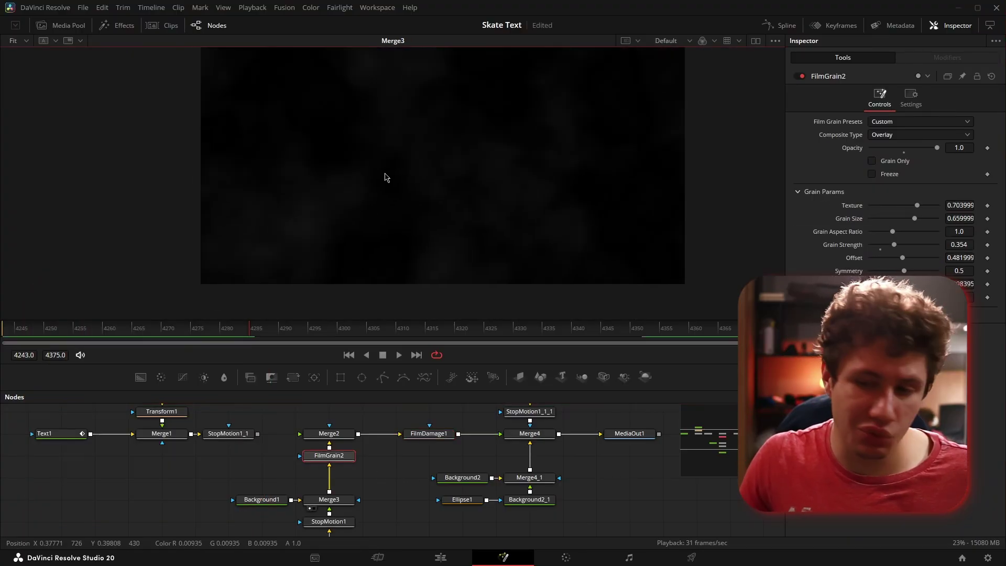
pyautogui.scroll(3, 387, 172)
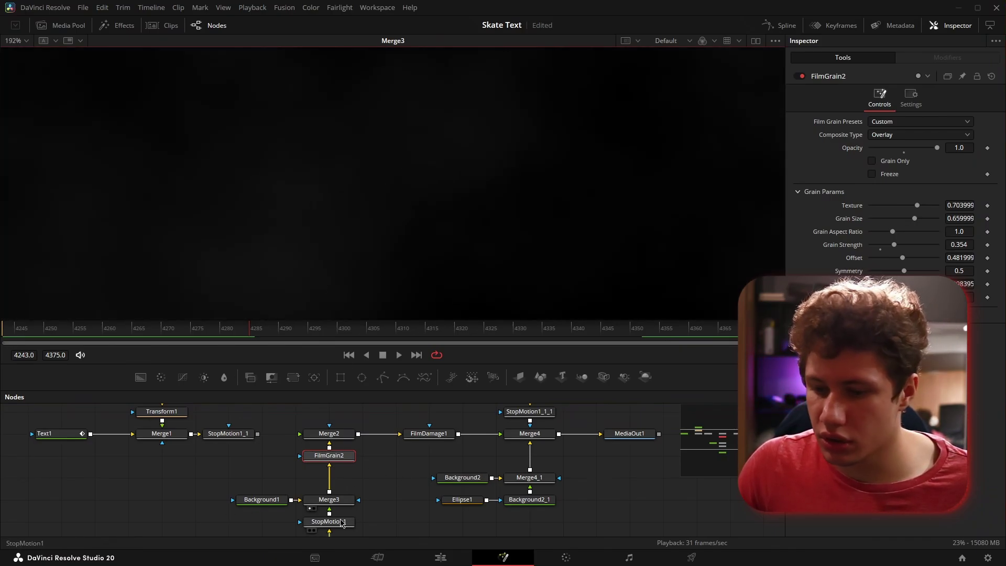
pyautogui.scroll(-2, 344, 520)
pyautogui.click(331, 471)
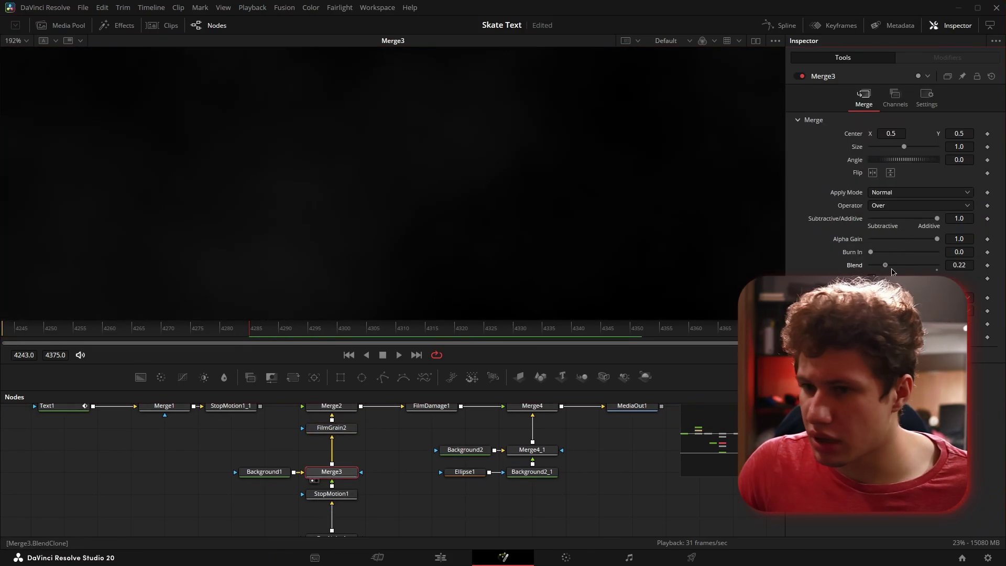
pyautogui.moveTo(895, 272); pyautogui.dragTo(888, 271)
# Show FilmGrain2 in the viewer and examine its grain settings and texture on the brightened noise
pyautogui.moveTo(344, 428); pyautogui.dragTo(372, 226)
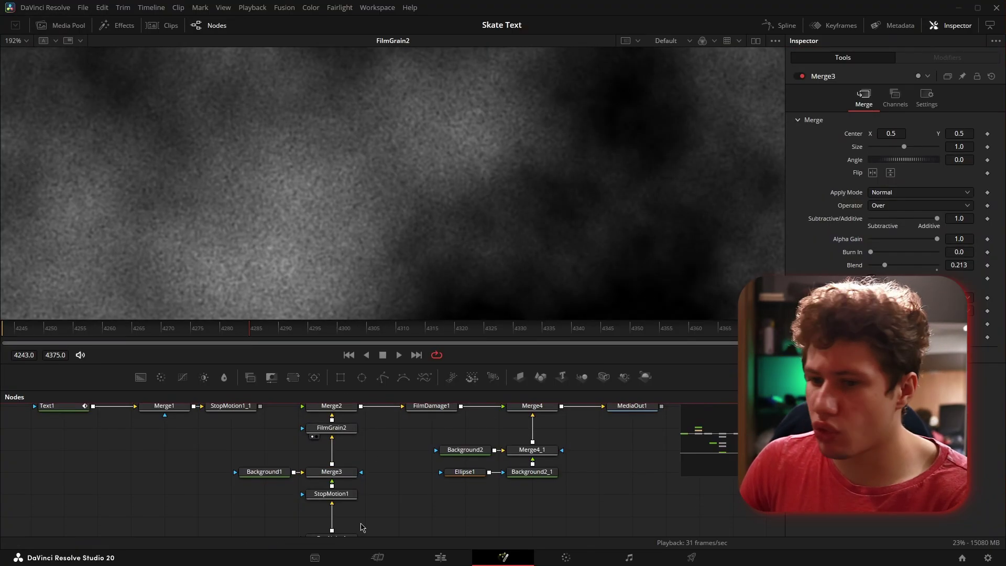
pyautogui.click(335, 428)
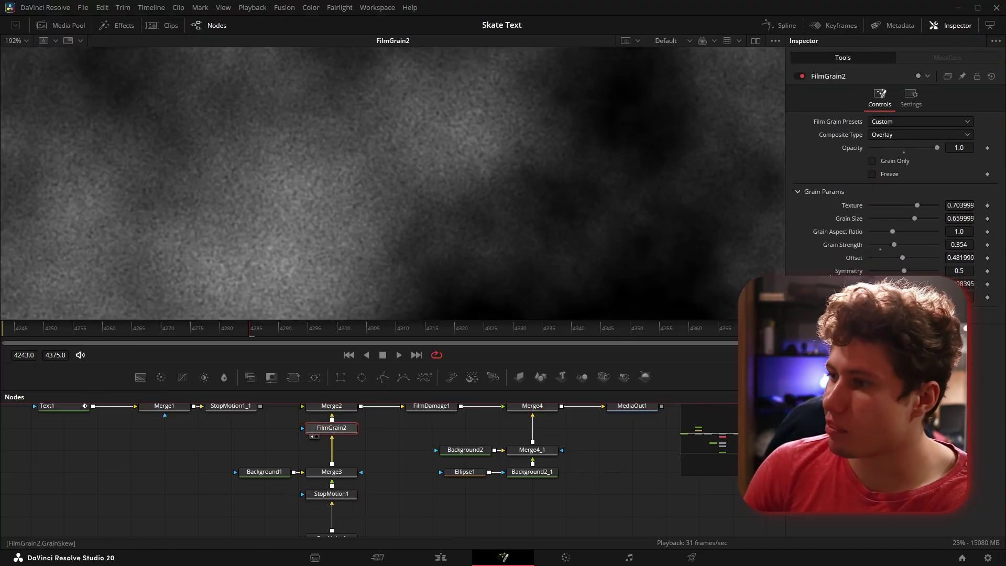
pyautogui.scroll(-5, 346, 181)
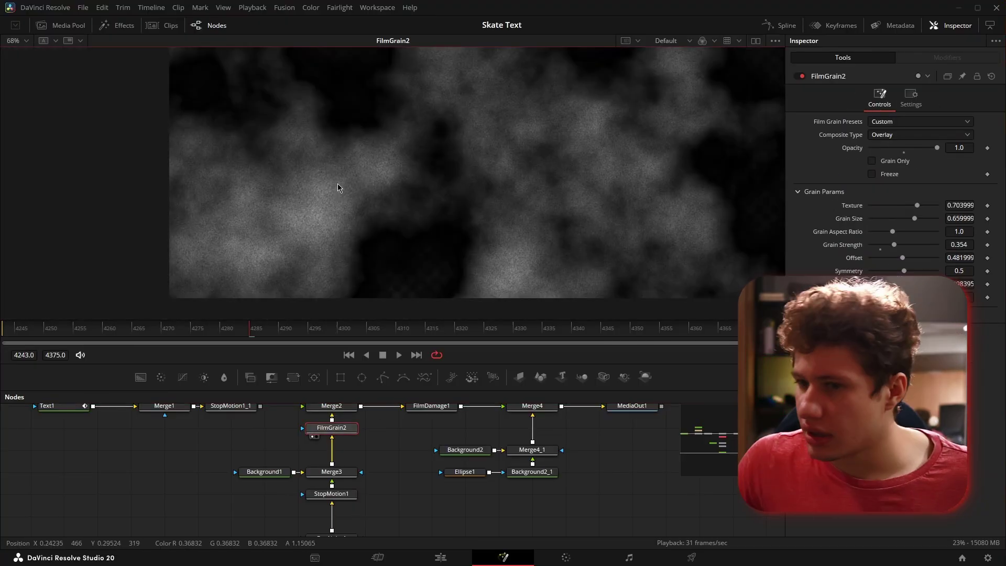
pyautogui.hotkey('shift', 'f')
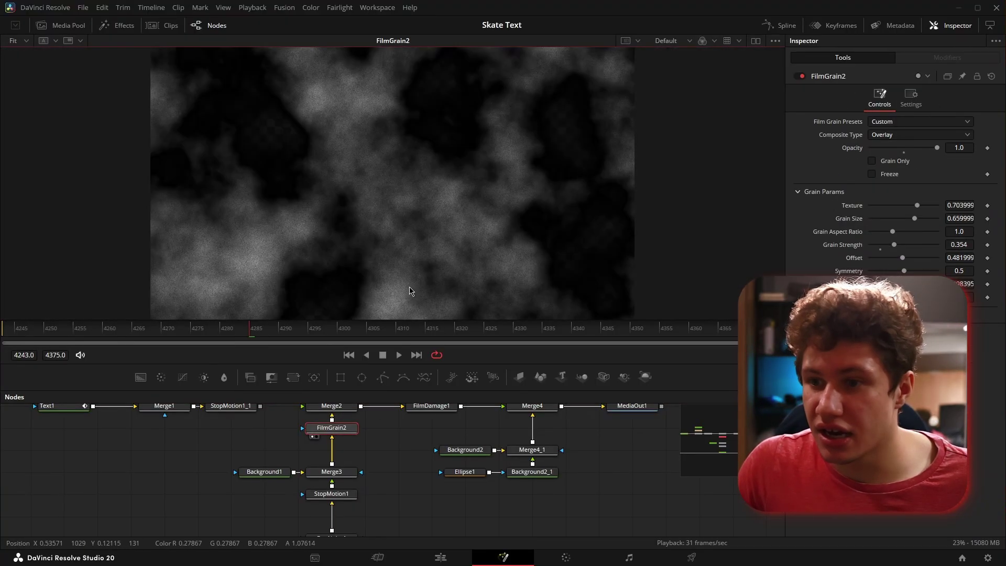
# Set Merge3's Blend to 0.024 and inspect the subtle grain on the dark background up close
pyautogui.click(346, 473)
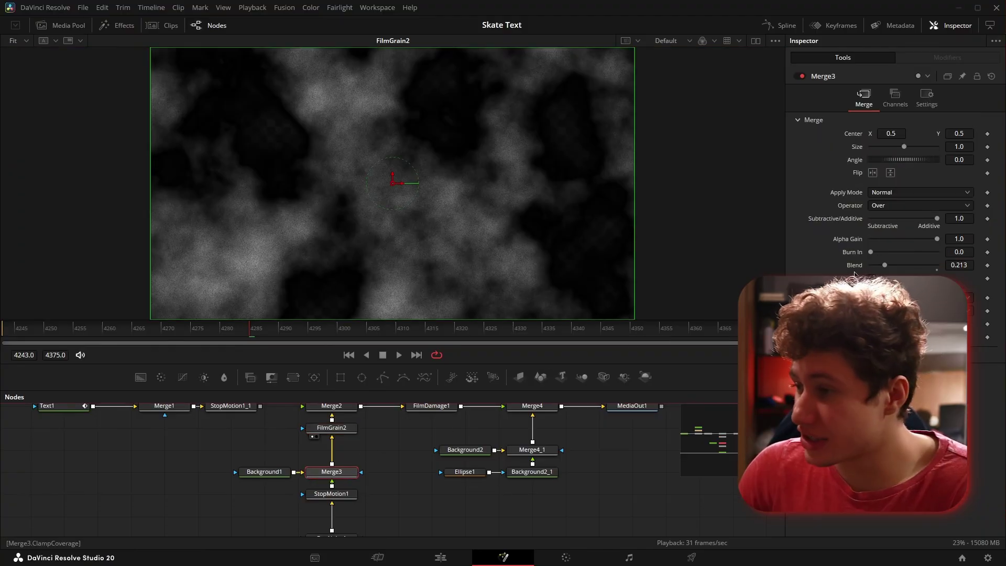
pyautogui.moveTo(885, 265); pyautogui.dragTo(872, 268)
pyautogui.scroll(3, 184, 257)
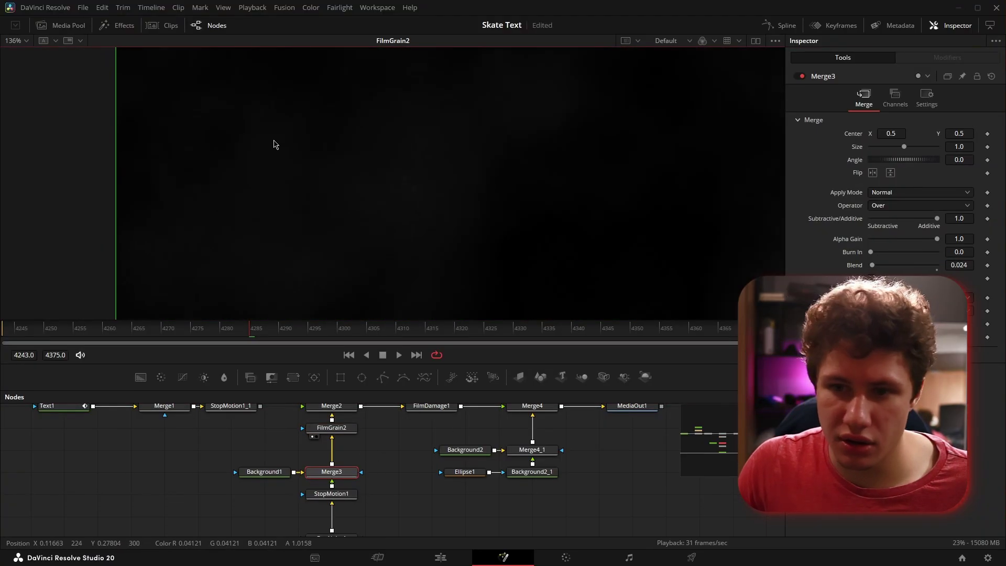
# Examine FilmGrain2's effect up close by repeatedly switching the node off and on, leaving it enabled
pyautogui.scroll(4, 341, 209)
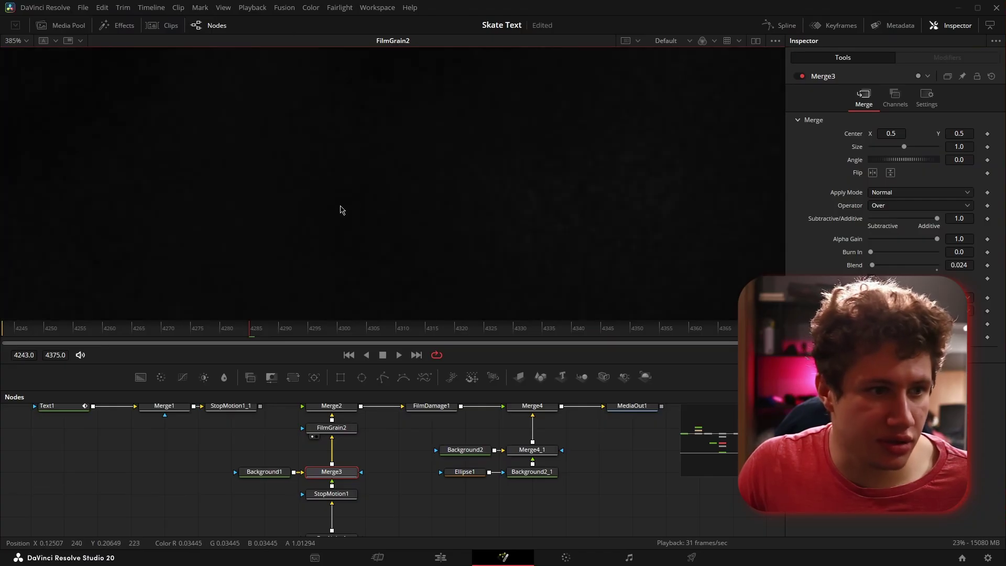
pyautogui.click(347, 430)
pyautogui.click(802, 77)
pyautogui.click(802, 77)
pyautogui.click(802, 77)
pyautogui.click(802, 77)
pyautogui.click(801, 78)
pyautogui.click(802, 77)
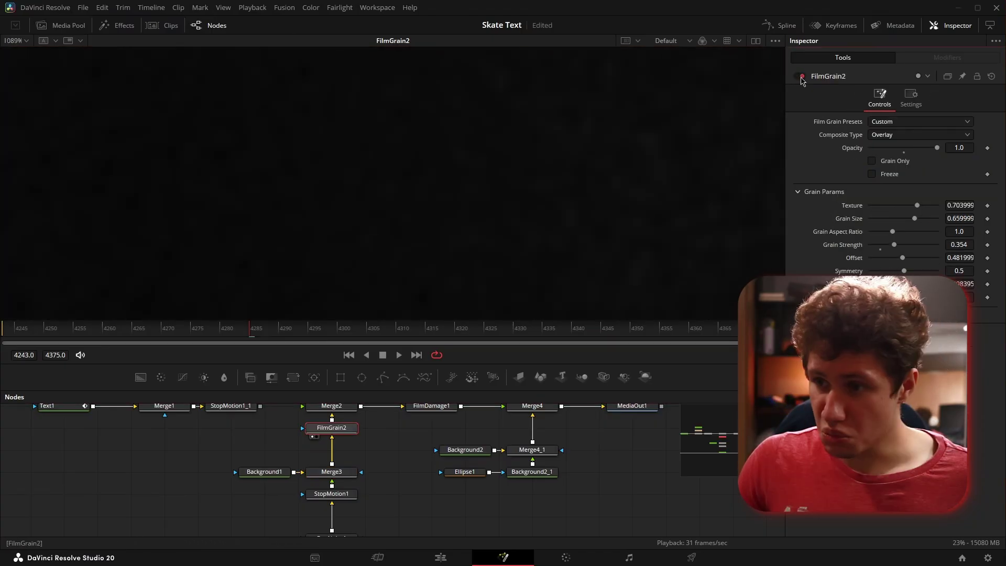
pyautogui.click(802, 77)
pyautogui.click(802, 77)
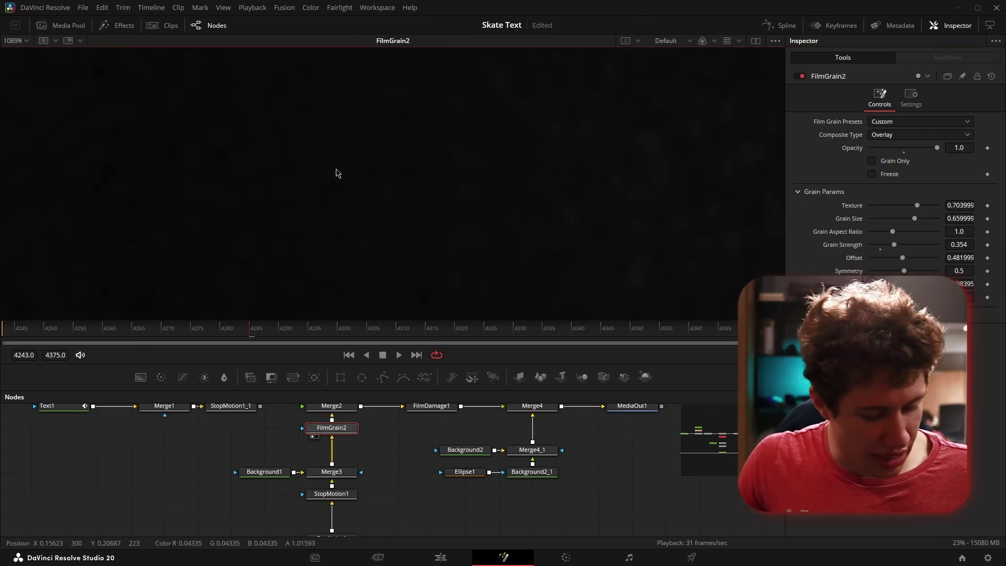
# Show FilmDamage1 in the viewer at fit size and play back the composition to review the damaged film background
pyautogui.hotkey('ctrl', 'f')
pyautogui.moveTo(413, 445); pyautogui.dragTo(391, 458)
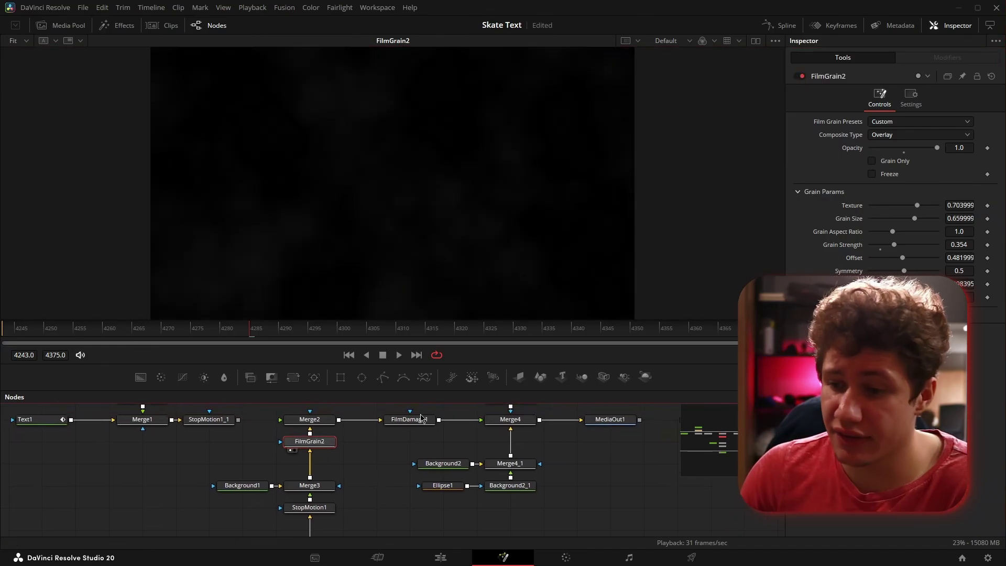
pyautogui.moveTo(421, 418); pyautogui.dragTo(387, 294)
pyautogui.click(386, 469)
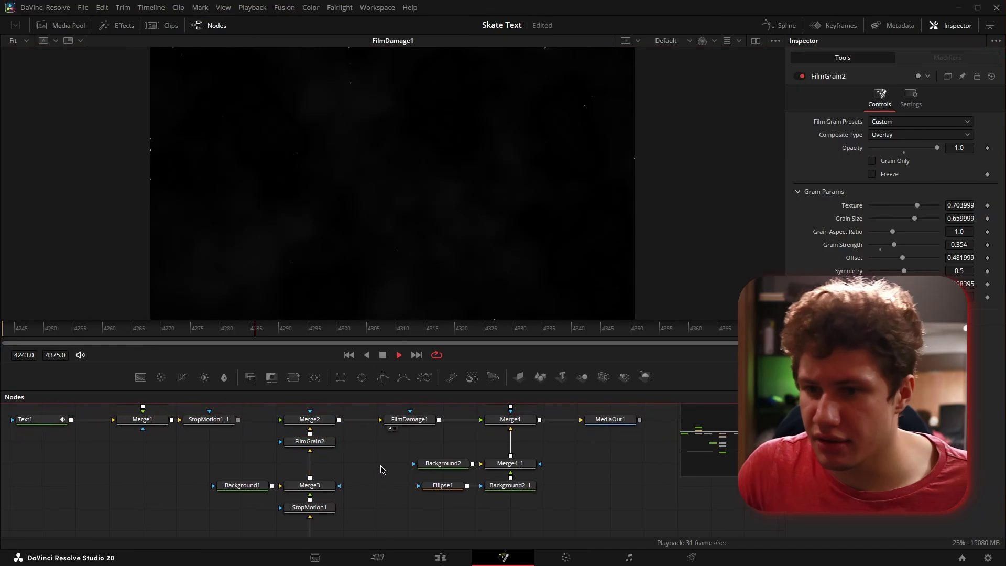
pyautogui.press('space')
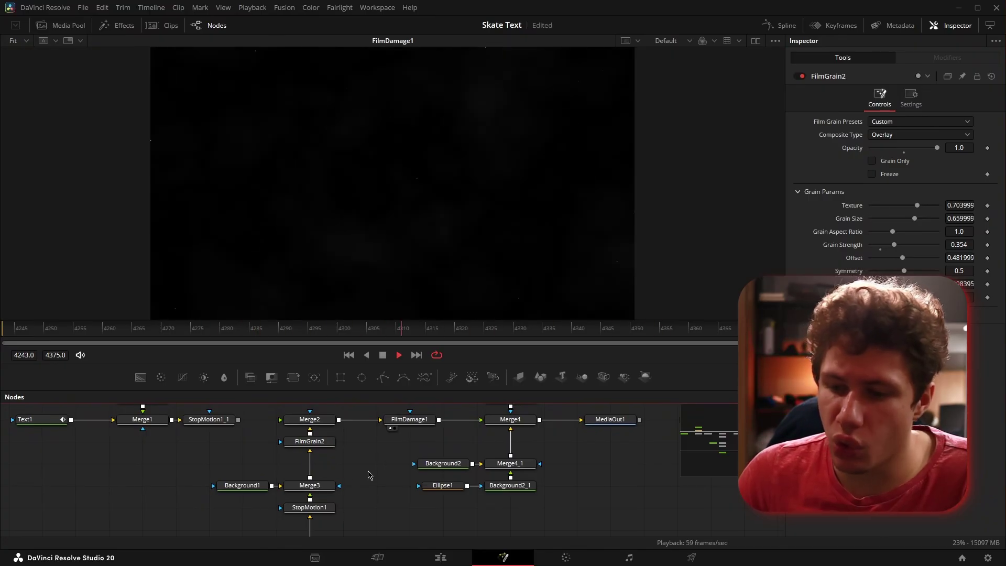
pyautogui.click(309, 485)
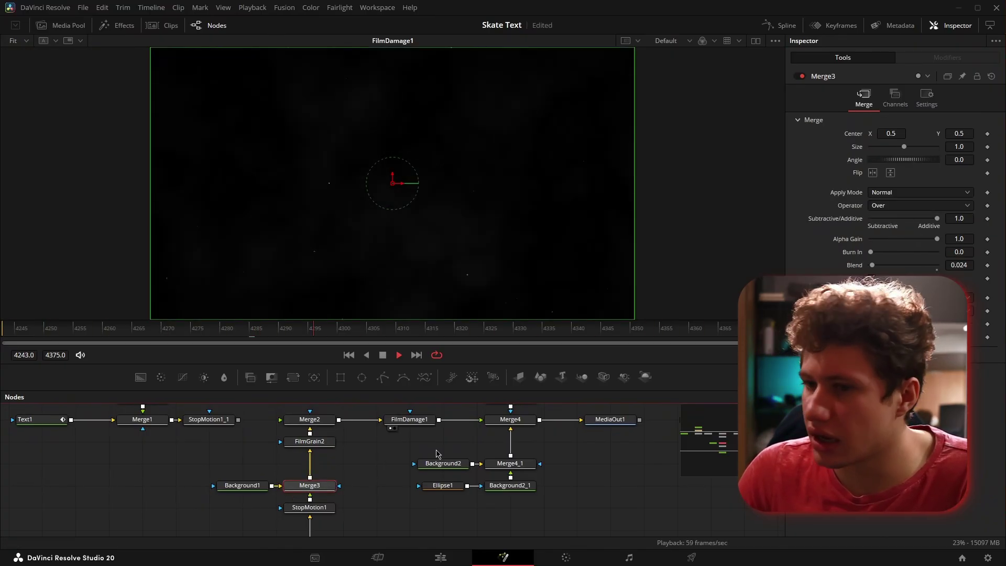
pyautogui.click(360, 477)
pyautogui.moveTo(360, 453); pyautogui.dragTo(419, 455)
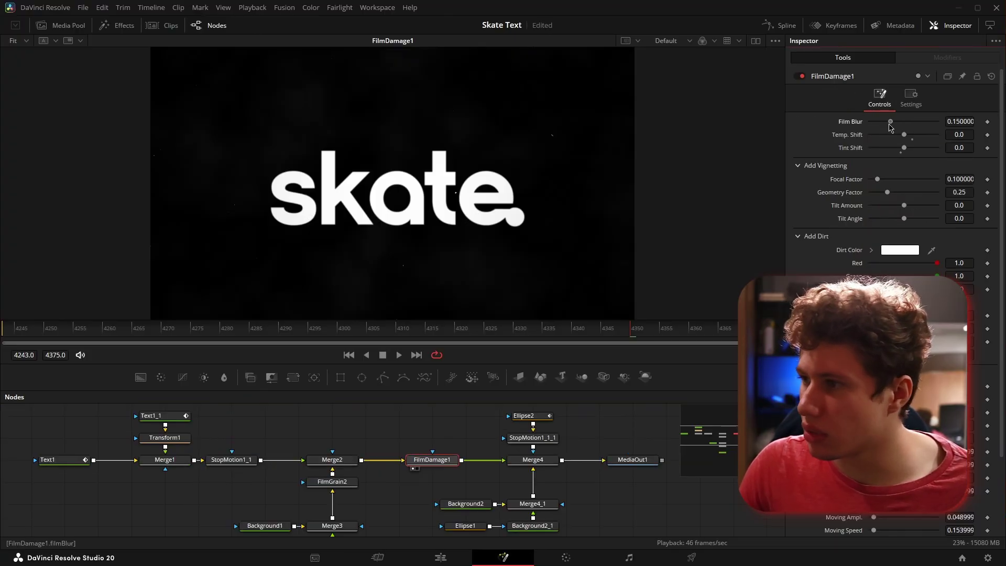
# Compare FilmDamage1's Film Blur on the text edges at its 0.15 setting, and set it to 0
pyautogui.moveTo(890, 123); pyautogui.dragTo(871, 122)
pyautogui.click(891, 126)
pyautogui.scroll(4, 449, 190)
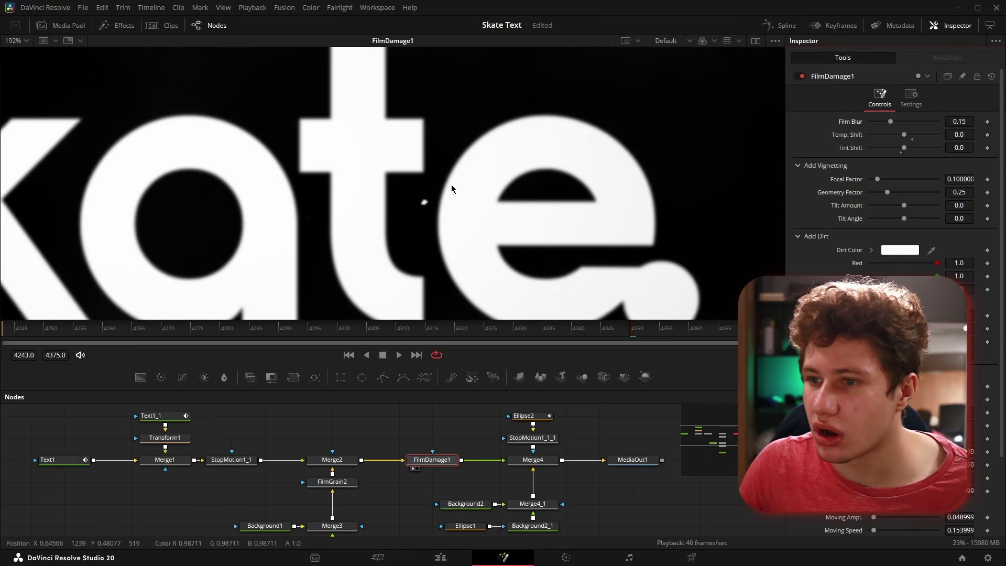
pyautogui.moveTo(891, 126); pyautogui.dragTo(860, 135)
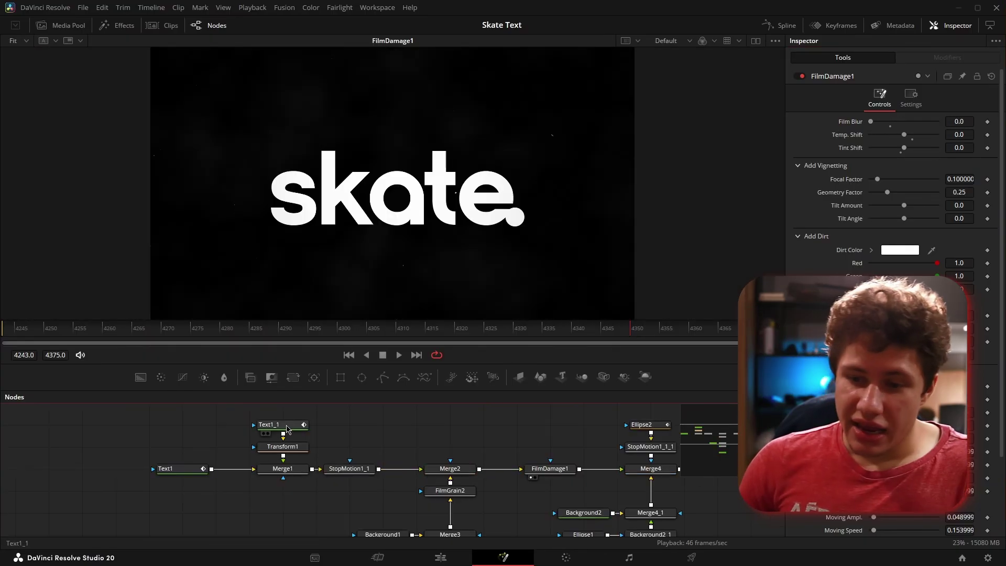
# Show Text1_1 in the viewer and scrub through the dot's movement while examining its Layout Center values
pyautogui.click(280, 425)
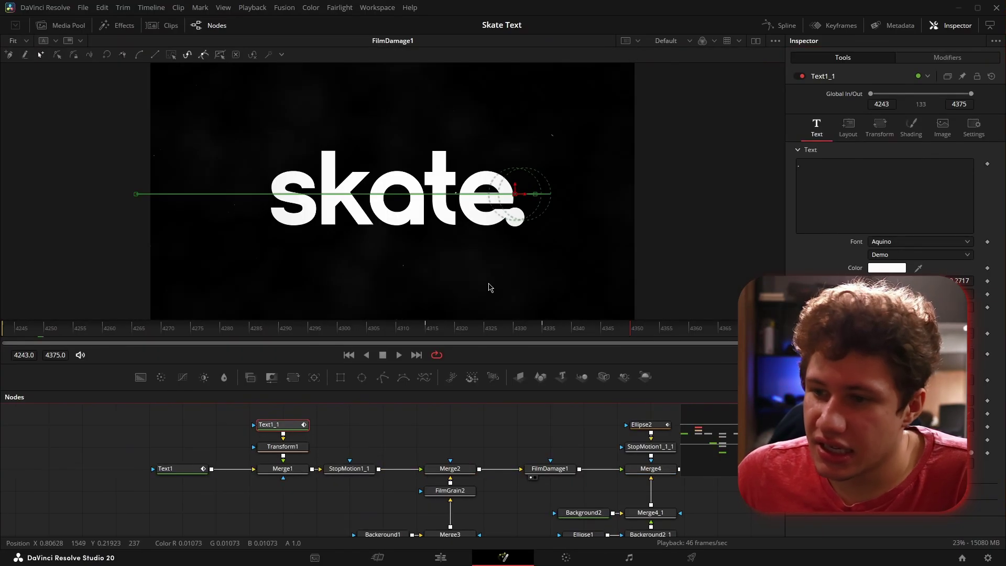
pyautogui.moveTo(75, 330); pyautogui.dragTo(23, 329)
pyautogui.press('1')
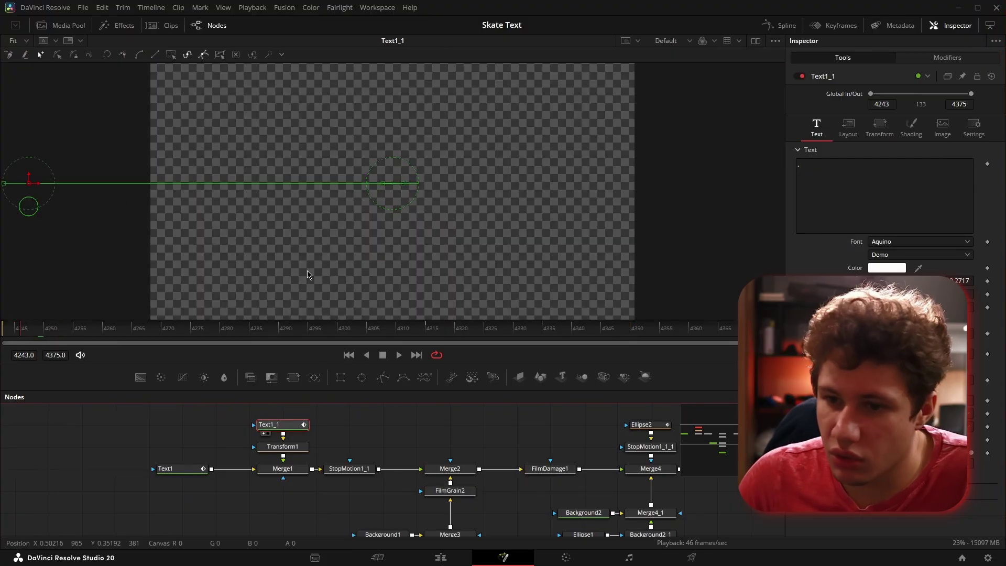
pyautogui.moveTo(105, 340); pyautogui.dragTo(507, 344)
pyautogui.click(847, 128)
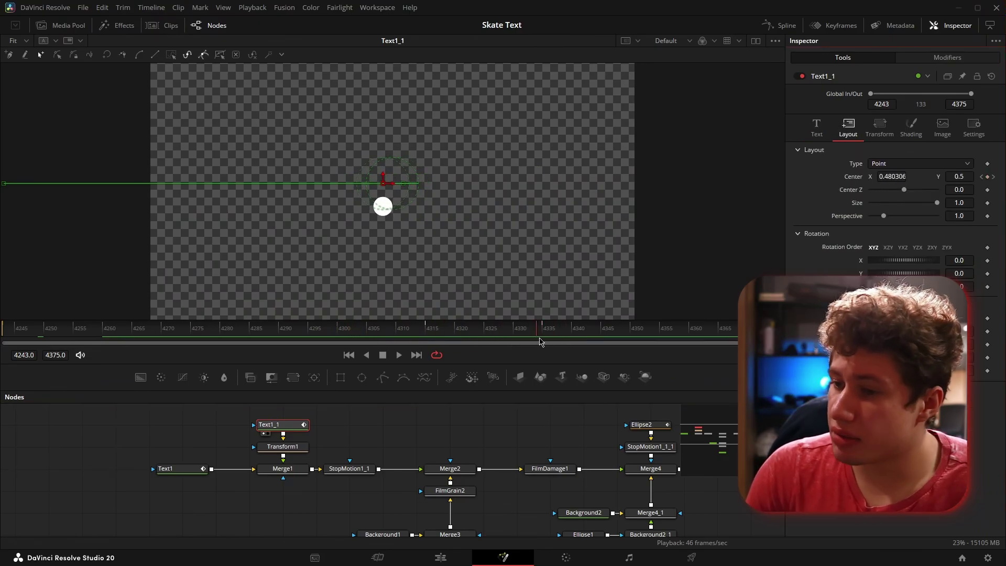
pyautogui.moveTo(537, 342); pyautogui.dragTo(376, 332)
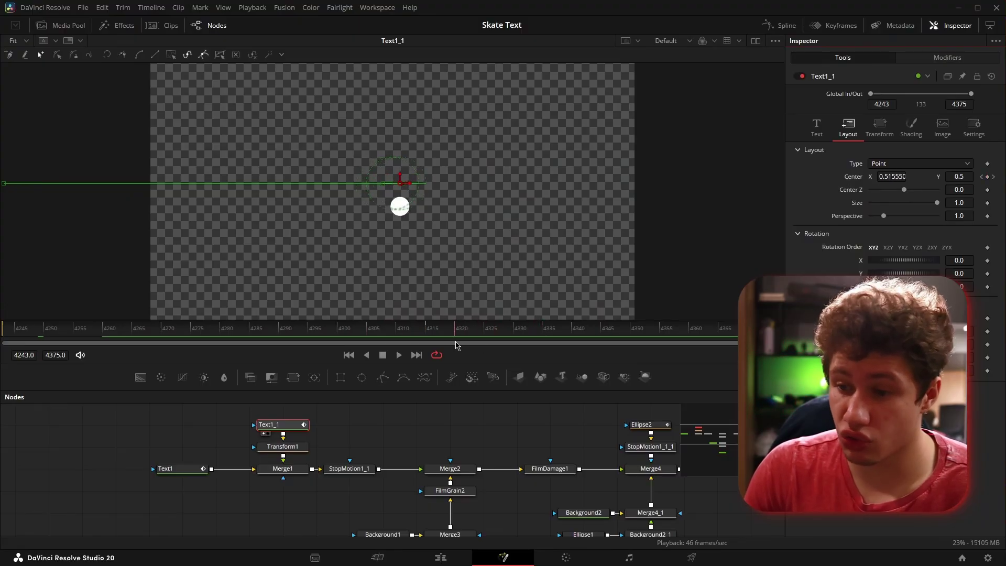
pyautogui.moveTo(454, 346); pyautogui.dragTo(334, 330)
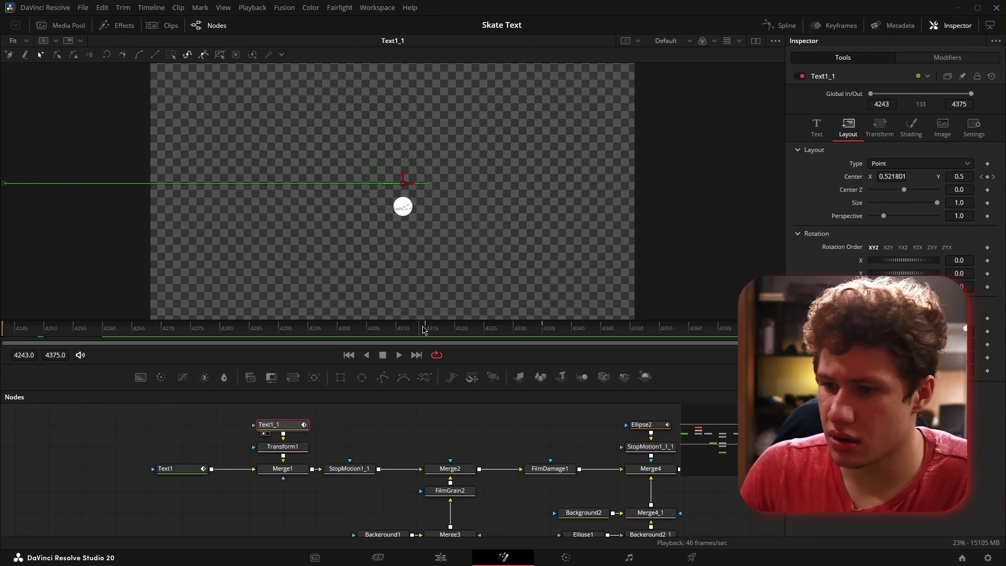
pyautogui.moveTo(423, 329); pyautogui.dragTo(542, 330)
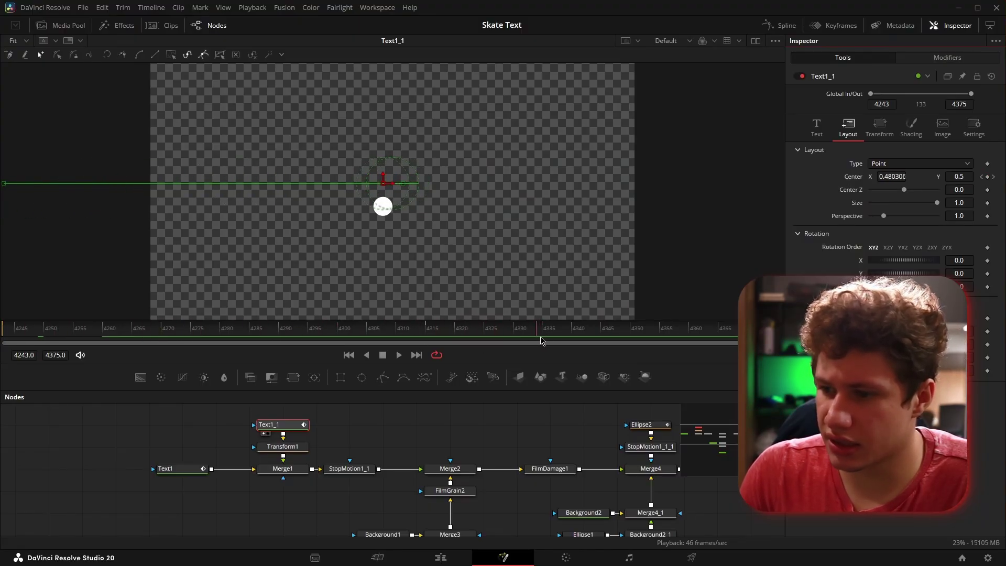
# Examine the Displacement curve of Text1_1's Layout Center in the spline editor and scrub through its keyframes
pyautogui.click(786, 25)
pyautogui.click(736, 397)
pyautogui.moveTo(599, 390); pyautogui.dragTo(603, 242)
pyautogui.moveTo(629, 347); pyautogui.dragTo(626, 336)
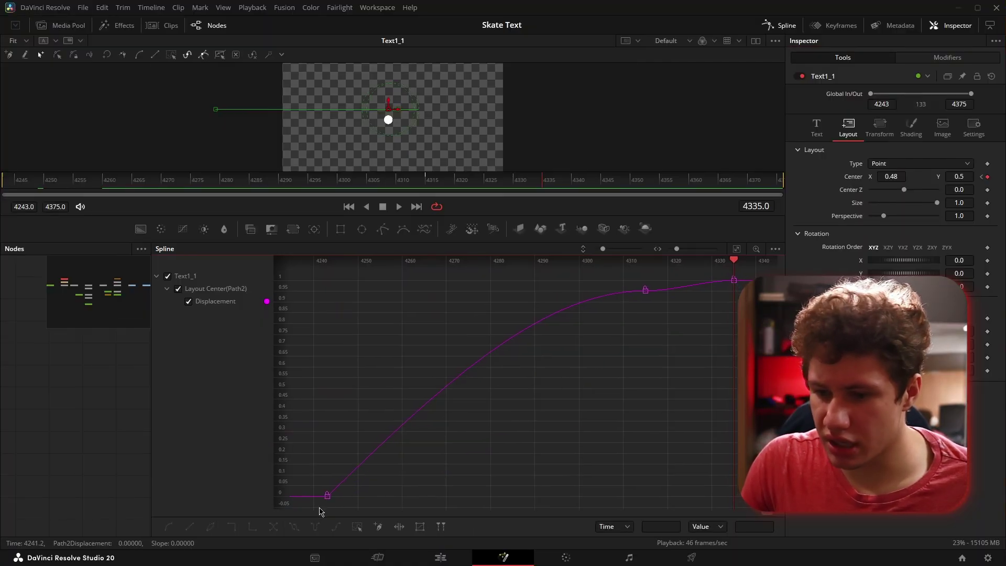
pyautogui.moveTo(99, 179); pyautogui.dragTo(560, 196)
pyautogui.click(781, 25)
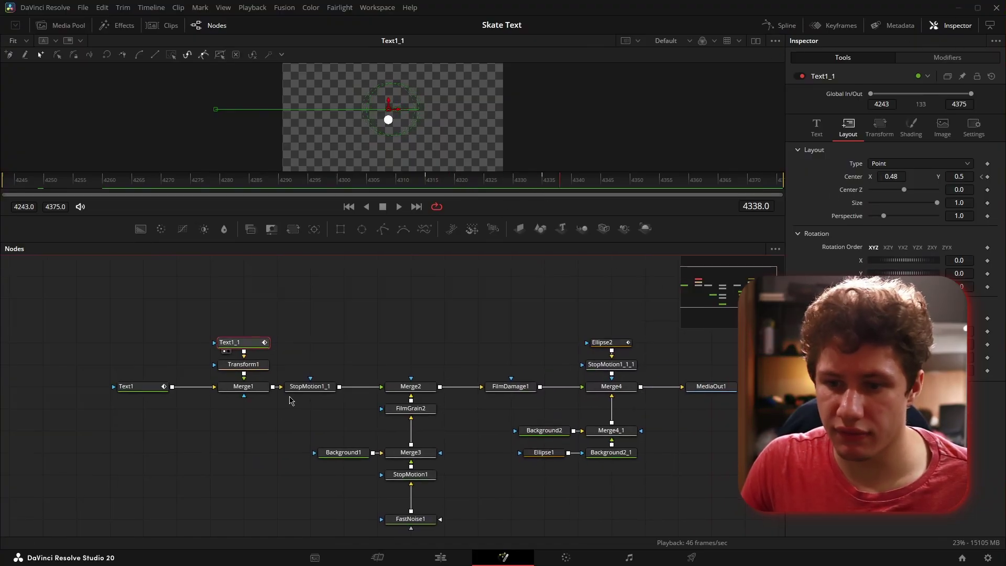
# Show Text1 in an enlarged viewer to inspect the skate text
pyautogui.moveTo(371, 242); pyautogui.dragTo(346, 342)
pyautogui.click(157, 402)
pyautogui.moveTo(301, 235); pyautogui.dragTo(301, 234)
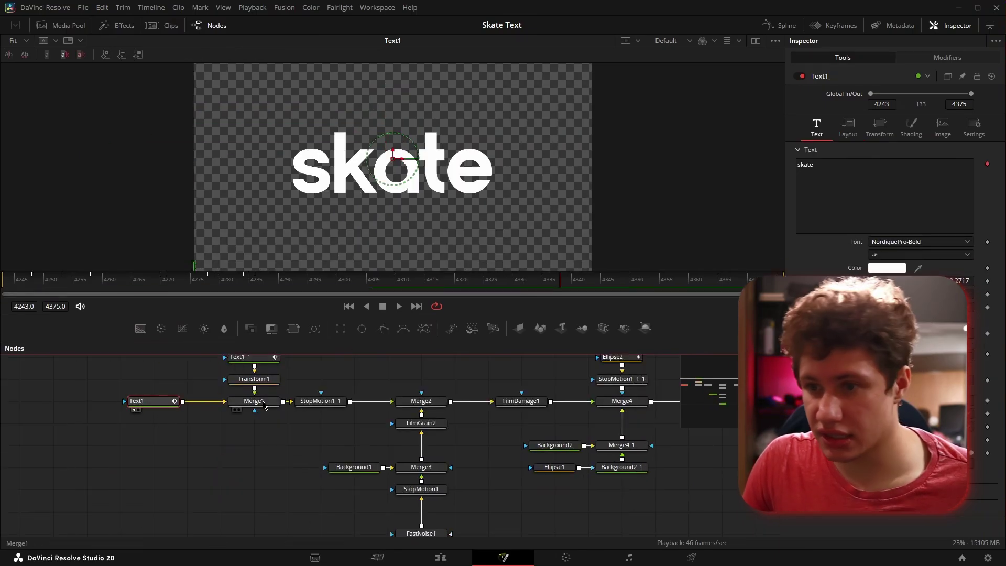
pyautogui.click(203, 451)
# Duplicate Text1, apply a Perturb modifier to the copy's Size, and play the animation from the first frame
pyautogui.click(166, 405)
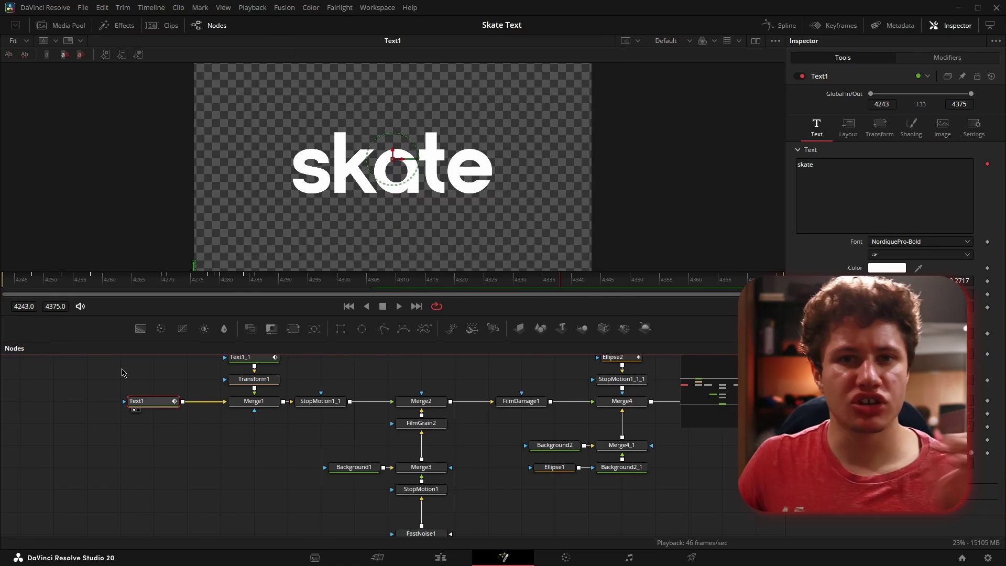
pyautogui.hotkey('ctrl', 'c')
pyautogui.hotkey('ctrl', 'v')
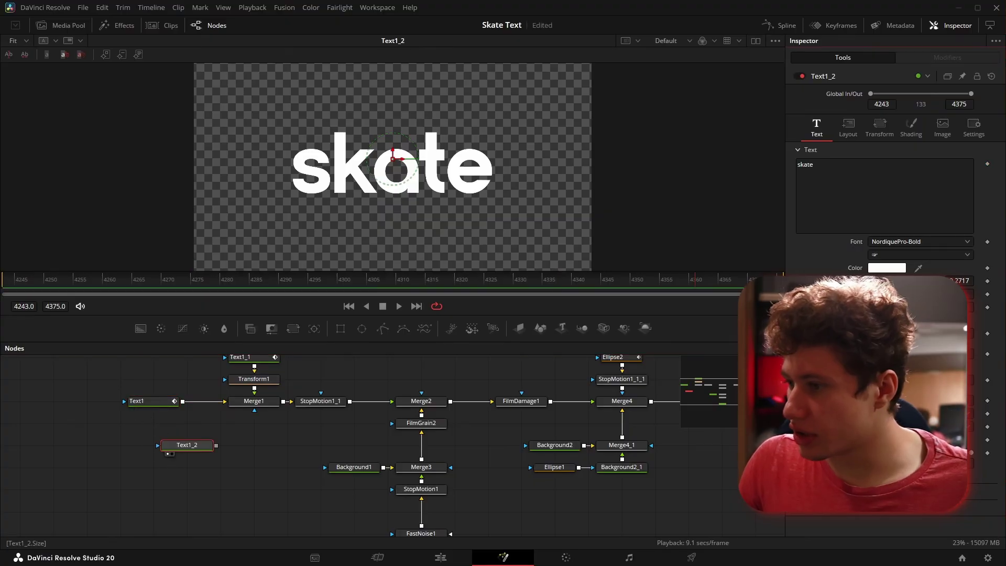
pyautogui.rightClick(760, 399)
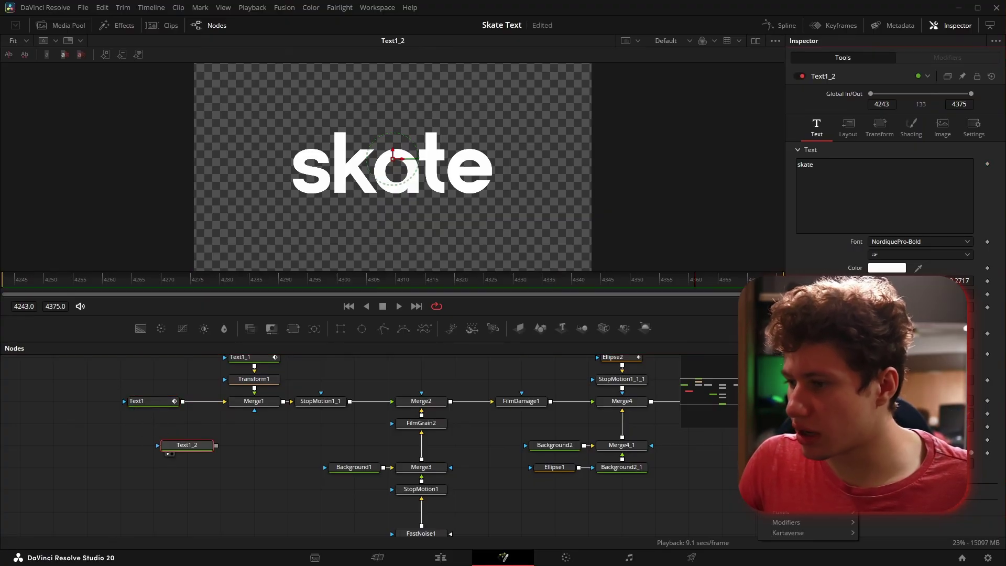
pyautogui.click(786, 470)
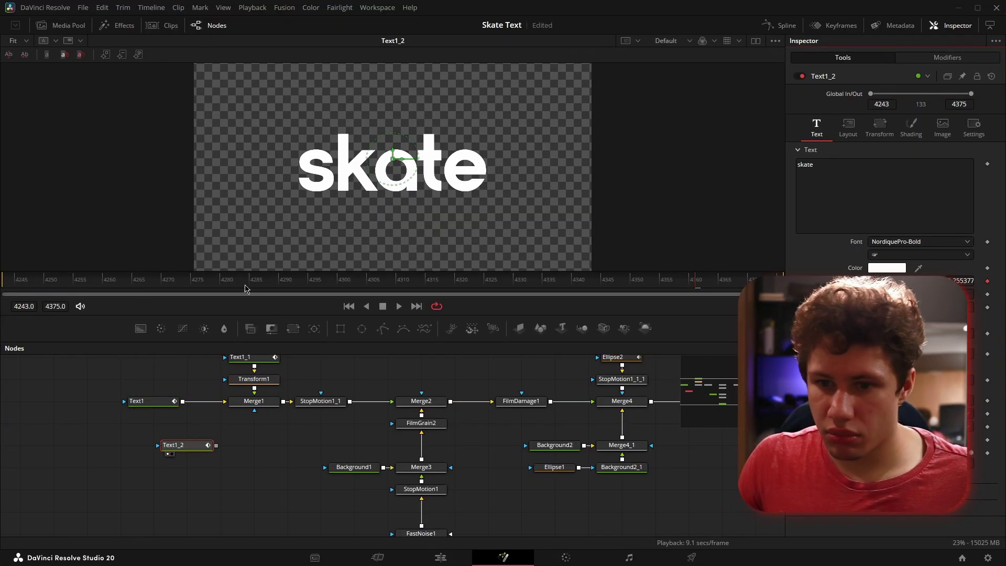
pyautogui.click(4, 281)
pyautogui.press('space')
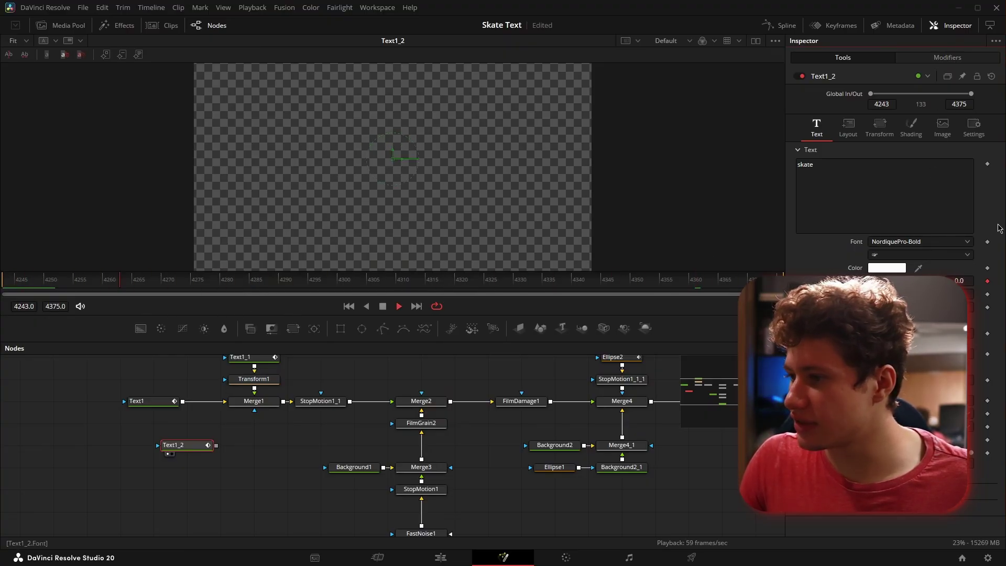
# Try Perturb1 with Strength 3.82, Wobble 2.05 and Speed 5.04 during playback, and reset Strength to 1.0
pyautogui.click(938, 59)
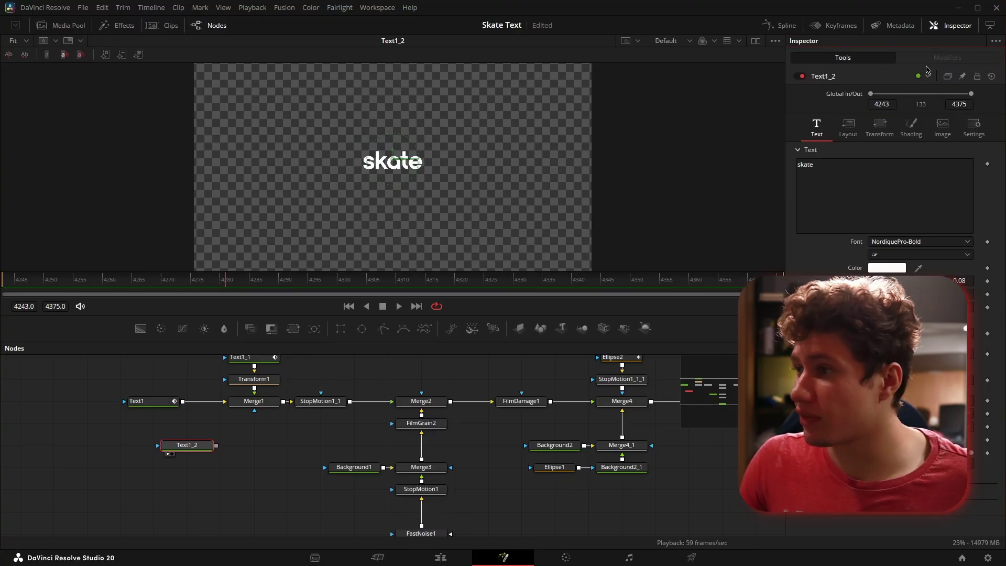
pyautogui.hotkey('ctrl', 'shift', 'z')
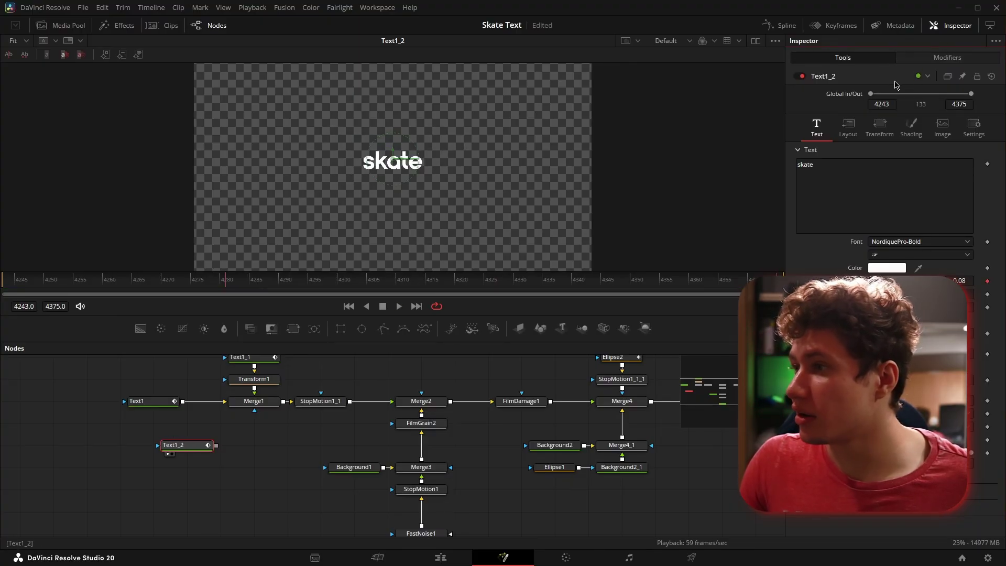
pyautogui.click(942, 58)
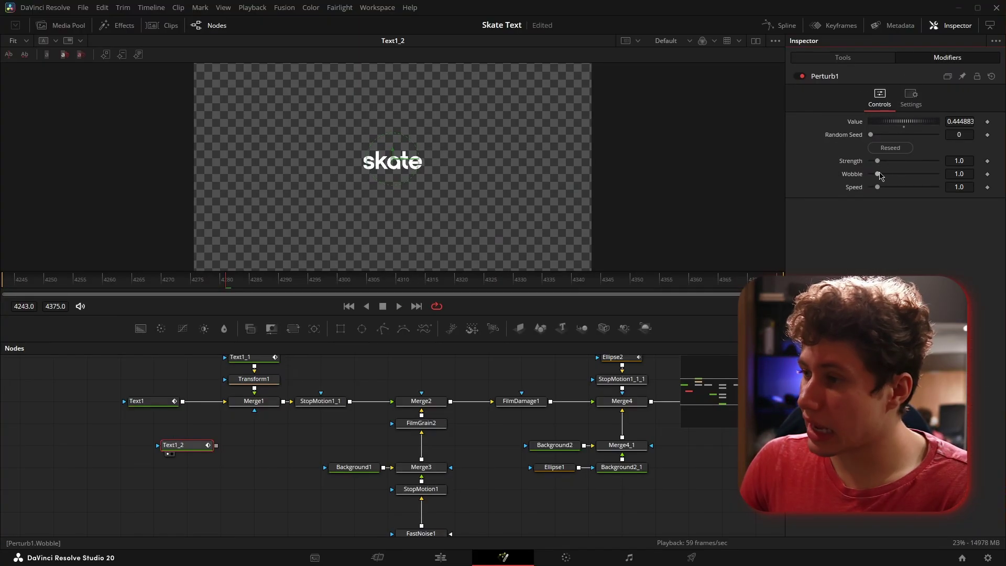
pyautogui.moveTo(878, 174); pyautogui.dragTo(882, 187)
pyautogui.moveTo(877, 161); pyautogui.dragTo(905, 187)
pyautogui.press('space')
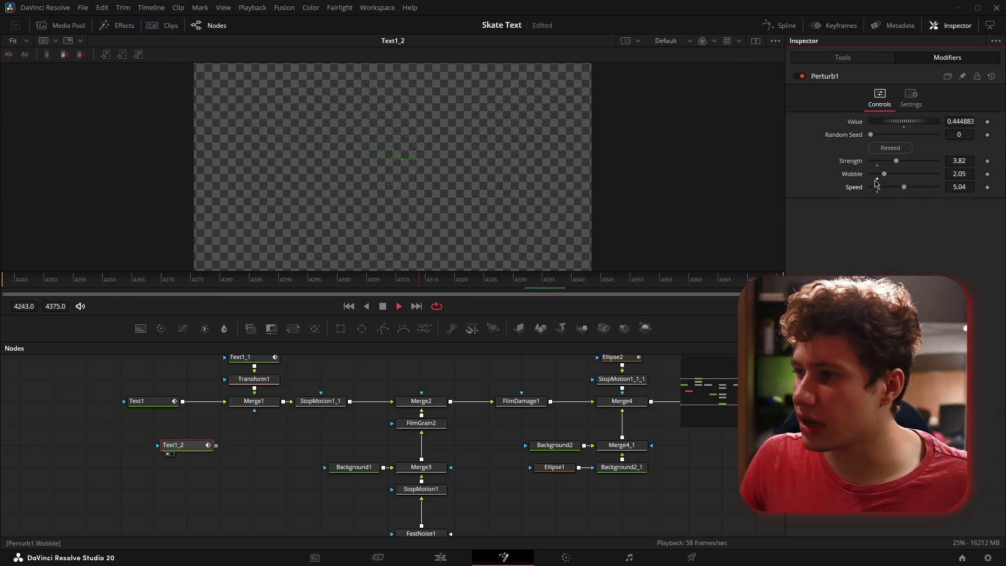
pyautogui.click(878, 166)
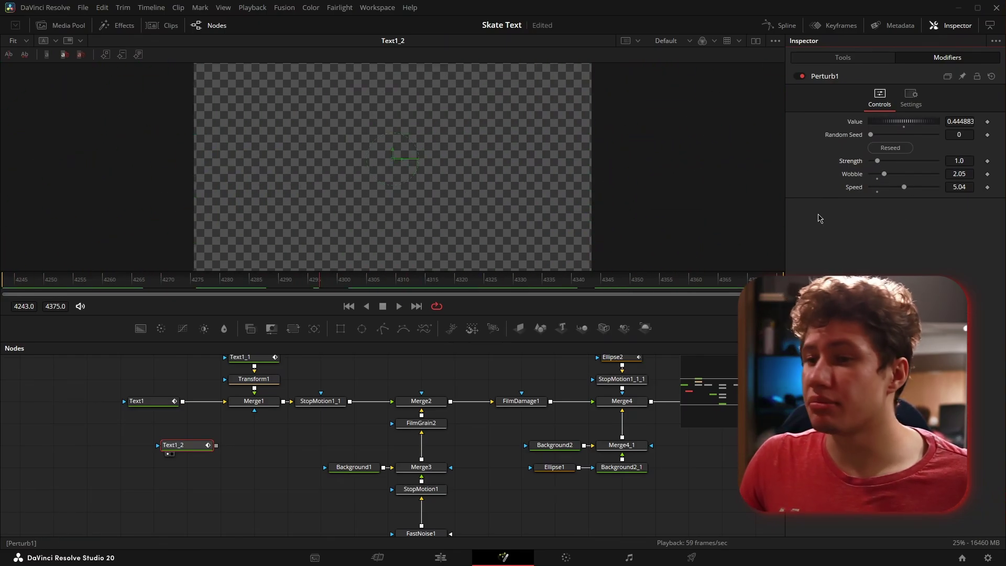
# Stop playback, delete the Text1_2 copy and show the original Text1 in the viewer
pyautogui.press('space')
pyautogui.press('Delete')
pyautogui.click(158, 403)
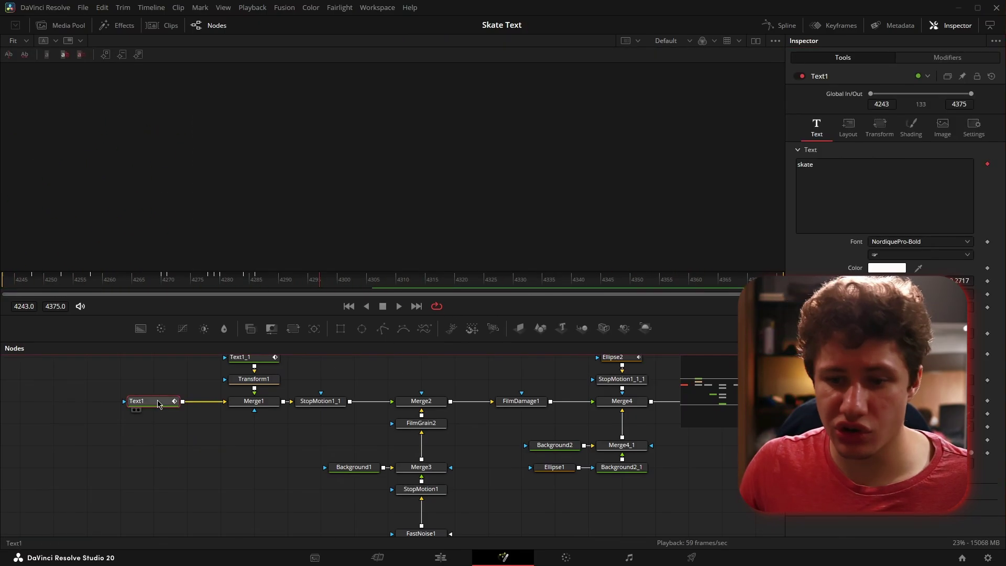
pyautogui.press('1')
pyautogui.click(254, 456)
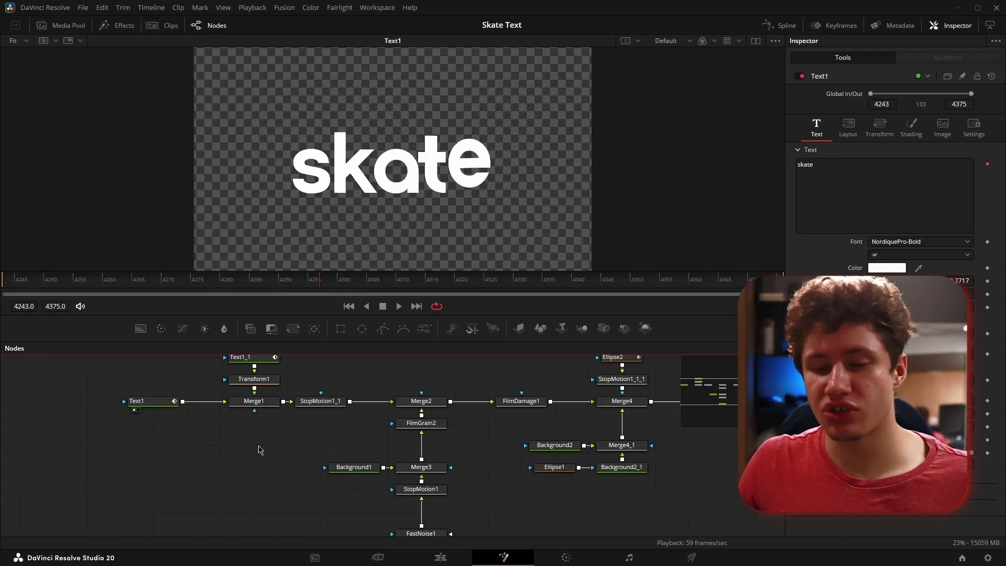
# Open the Follower modifier on Text1's text and examine the Order options in its Timing settings
pyautogui.click(153, 401)
pyautogui.rightClick(913, 194)
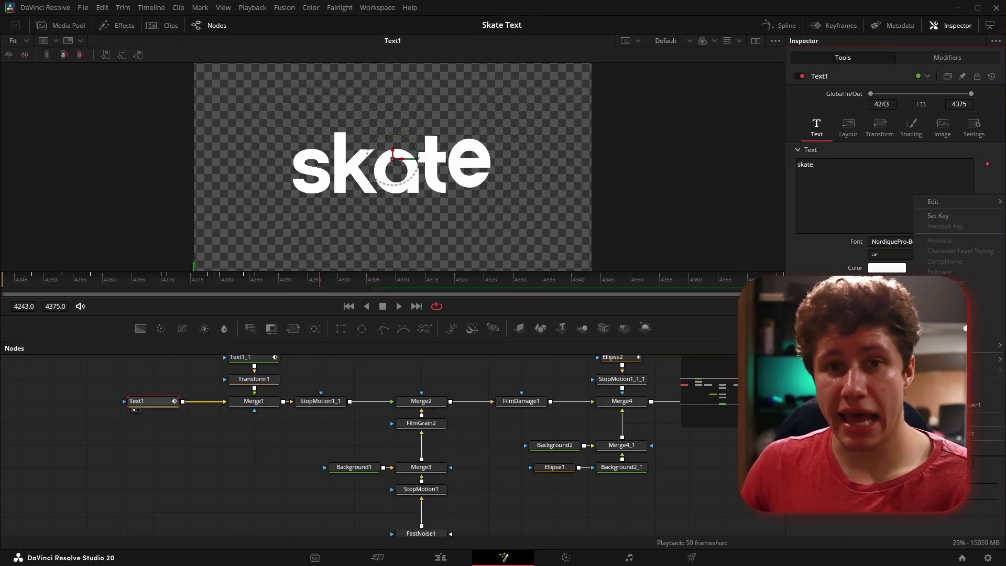
pyautogui.click(939, 272)
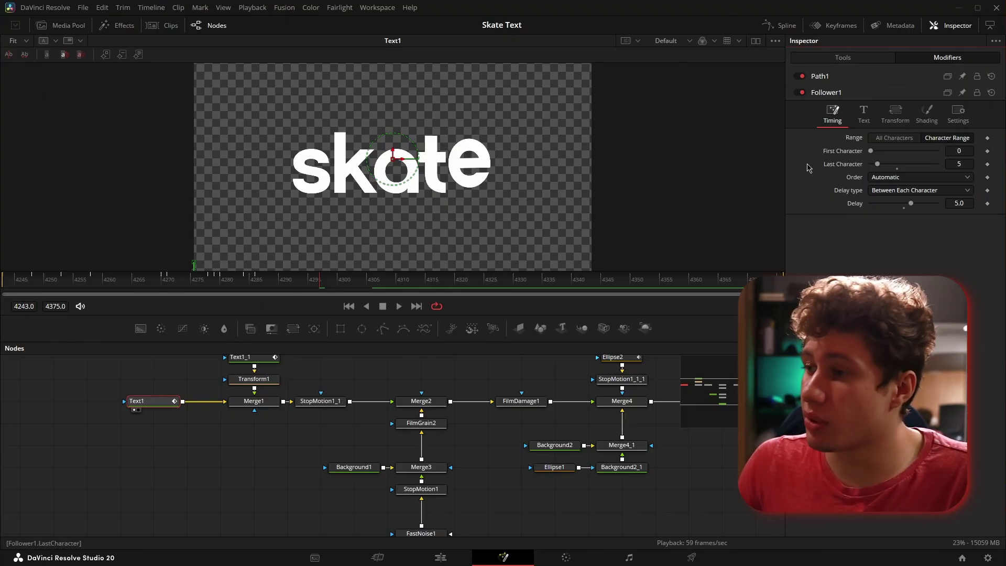
pyautogui.click(911, 178)
pyautogui.click(894, 178)
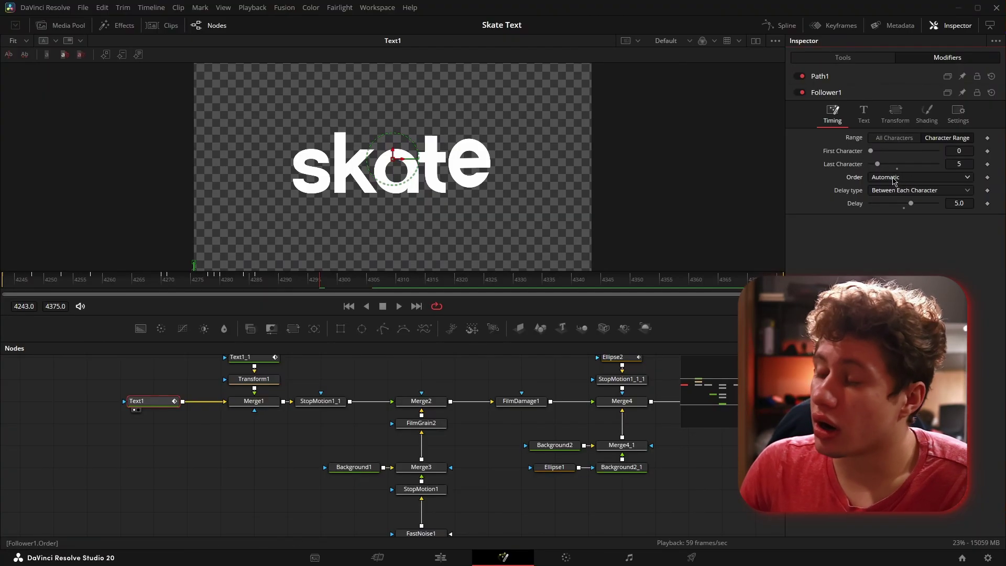
pyautogui.click(894, 179)
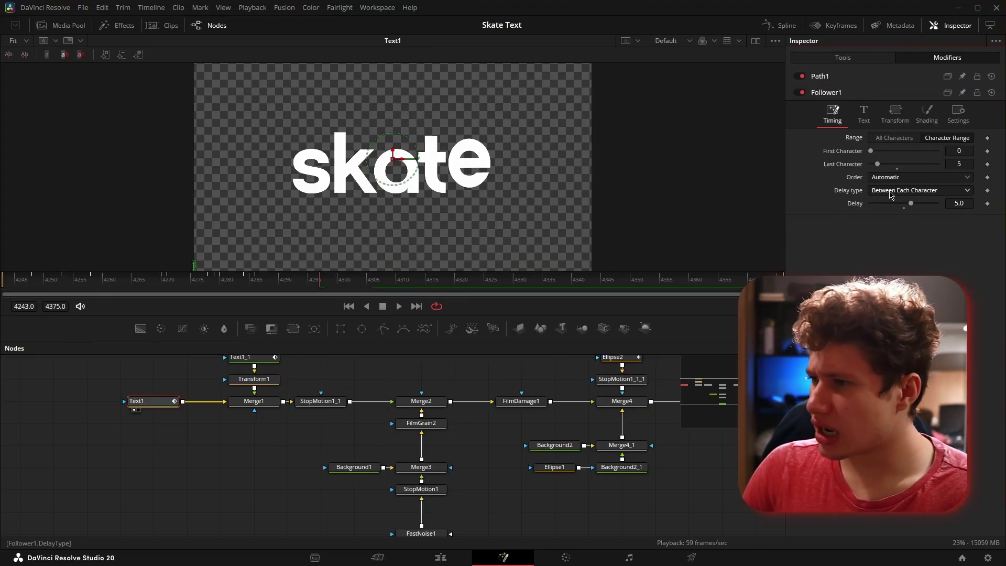
# Examine the Delay type options, Text settings and Transform settings of Text1's Follower modifier
pyautogui.click(912, 190)
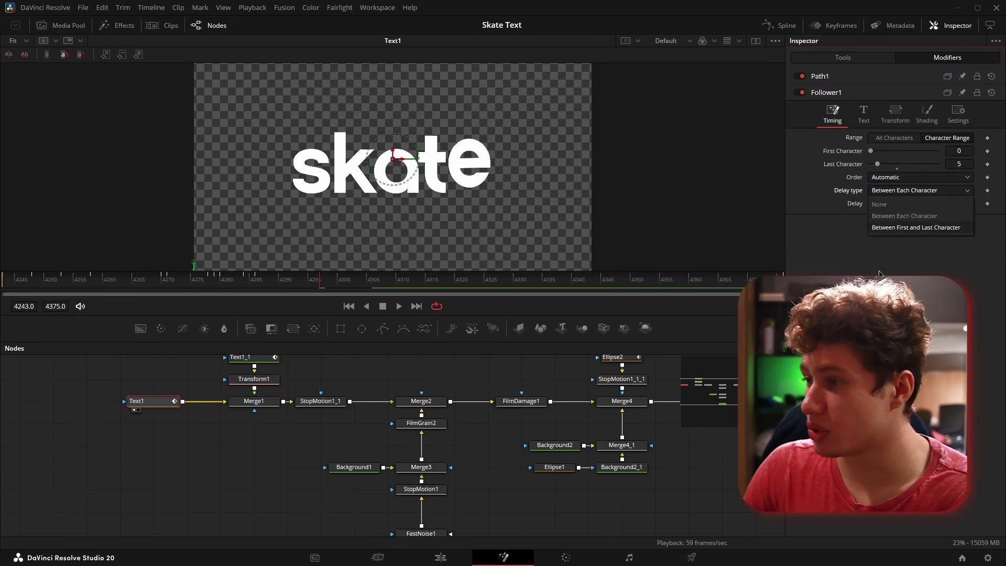
pyautogui.click(945, 252)
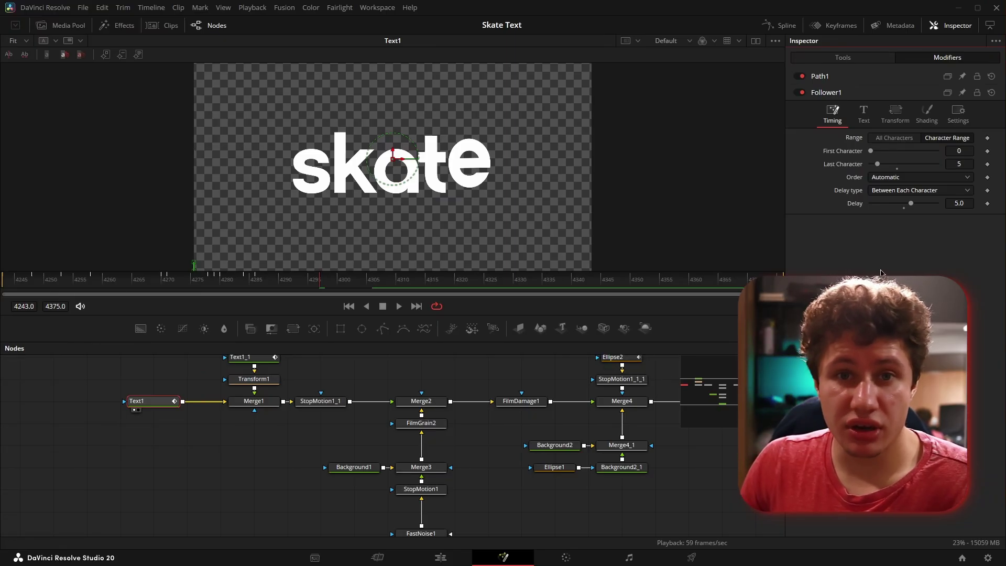
pyautogui.click(854, 114)
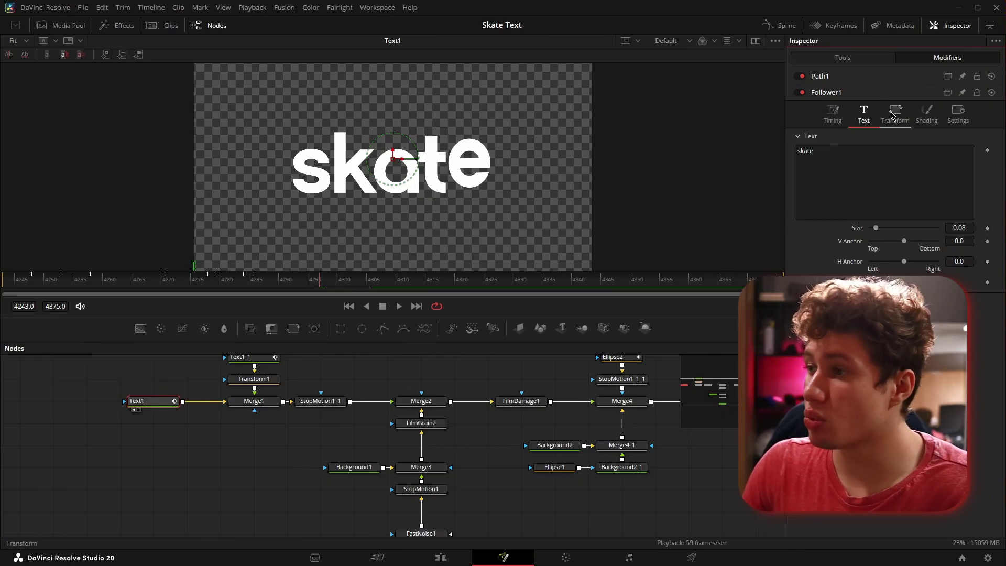
pyautogui.click(892, 114)
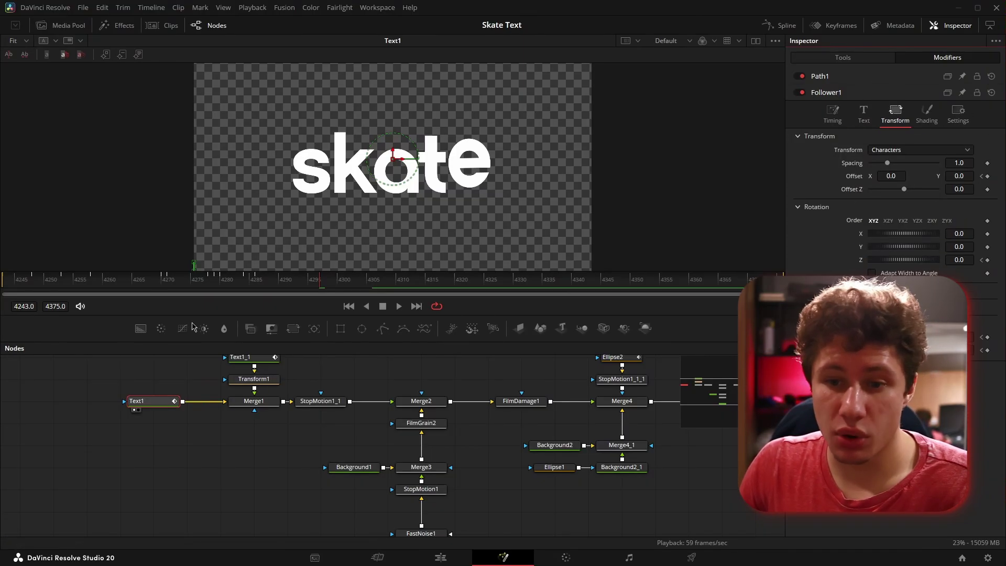
# Scrub through the Follower-driven letter animation on Text1 and Text1_2, comparing MediaOut1 with the MediaIn1 reference
pyautogui.moveTo(31, 282); pyautogui.dragTo(77, 288)
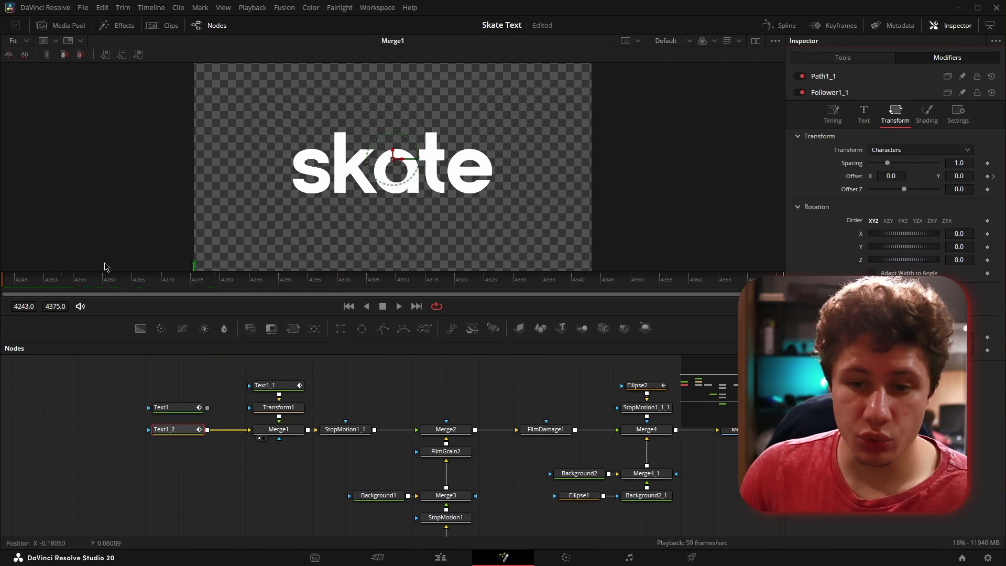
pyautogui.moveTo(51, 284); pyautogui.dragTo(325, 280)
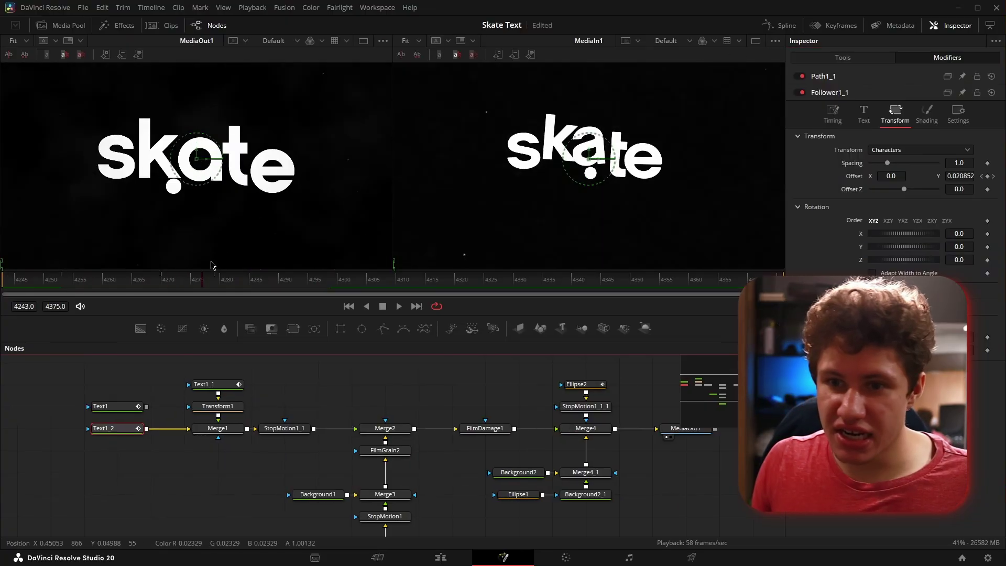
pyautogui.moveTo(211, 266); pyautogui.dragTo(155, 312)
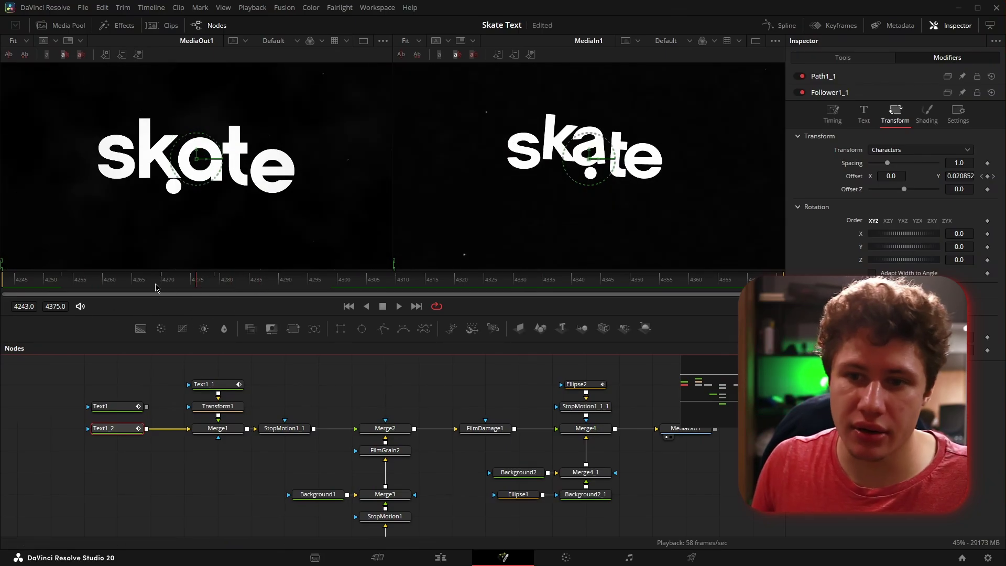
pyautogui.moveTo(105, 284); pyautogui.dragTo(70, 283)
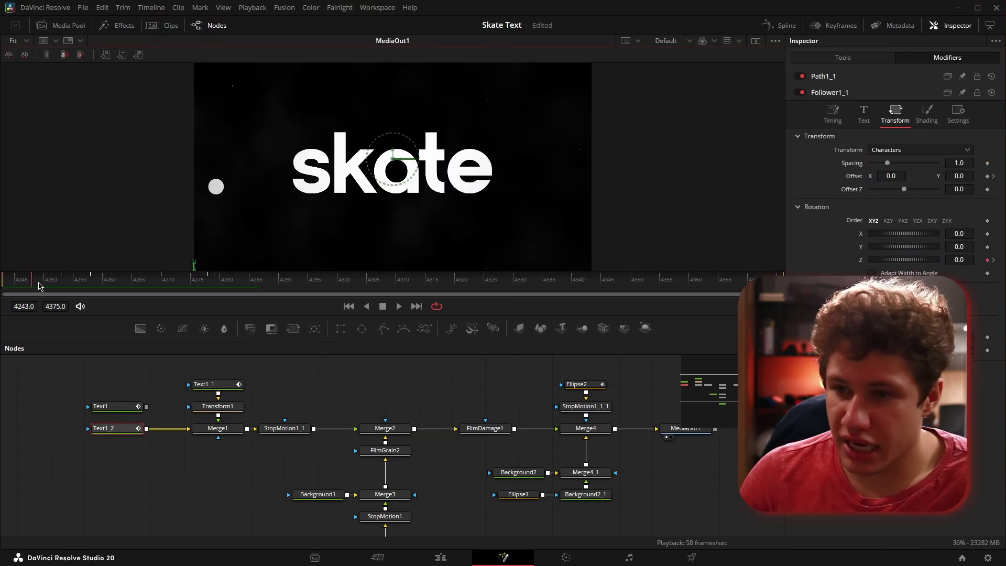
pyautogui.moveTo(39, 285); pyautogui.dragTo(89, 285)
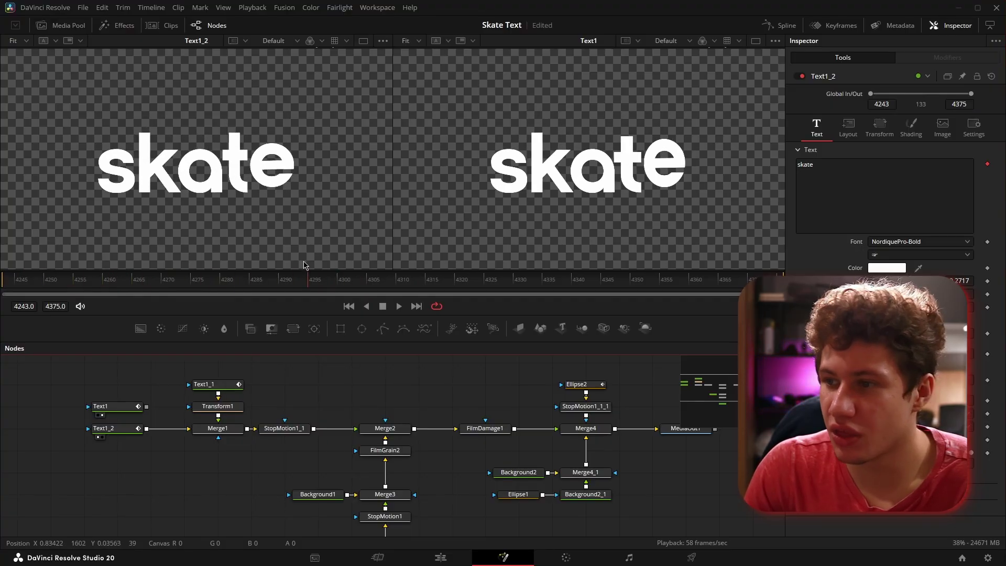
# Scrub Text1_2 and Text1 side by side, and show MediaOut1 and MediaIn1 in the two viewers
pyautogui.moveTo(296, 265); pyautogui.dragTo(29, 265)
pyautogui.moveTo(324, 277)
pyautogui.mouseDown()
pyautogui.moveTo(2, 287)
pyautogui.moveTo(339, 277)
pyautogui.mouseUp()
pyautogui.moveTo(423, 277); pyautogui.dragTo(169, 284)
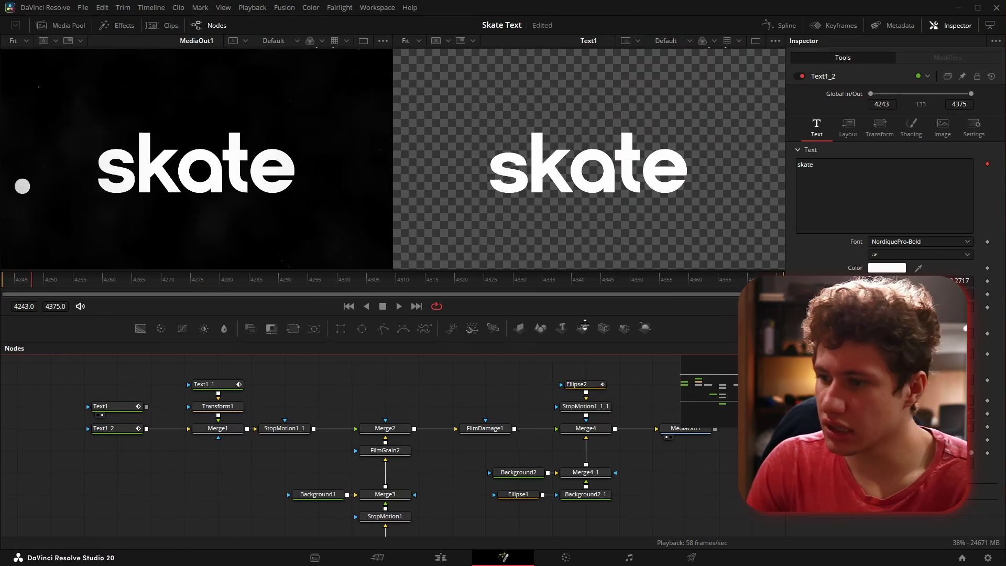
pyautogui.moveTo(729, 442); pyautogui.dragTo(517, 434)
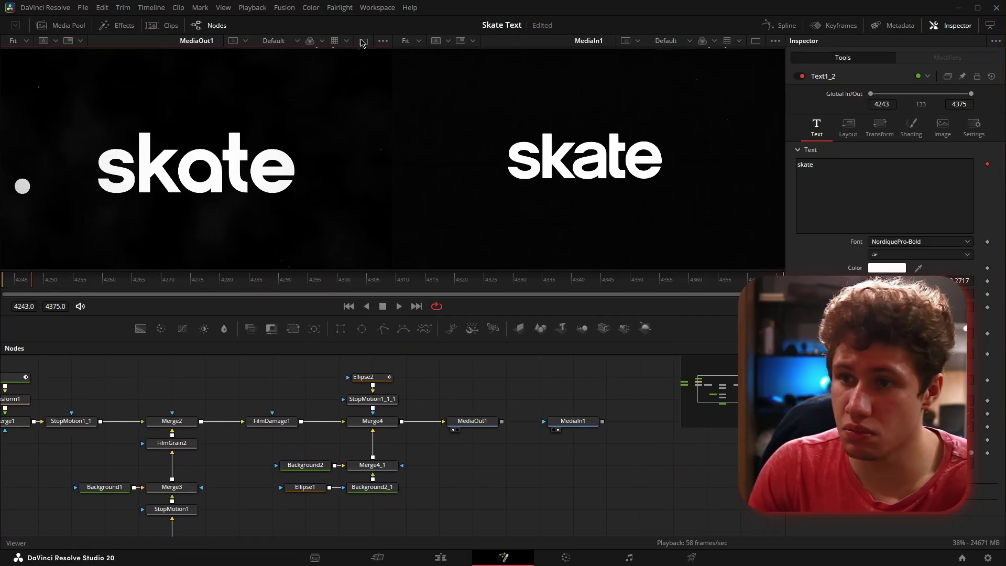
# Select the Text1 node and scrub through the letter animation in MediaOut1 from the first frame
pyautogui.click(150, 426)
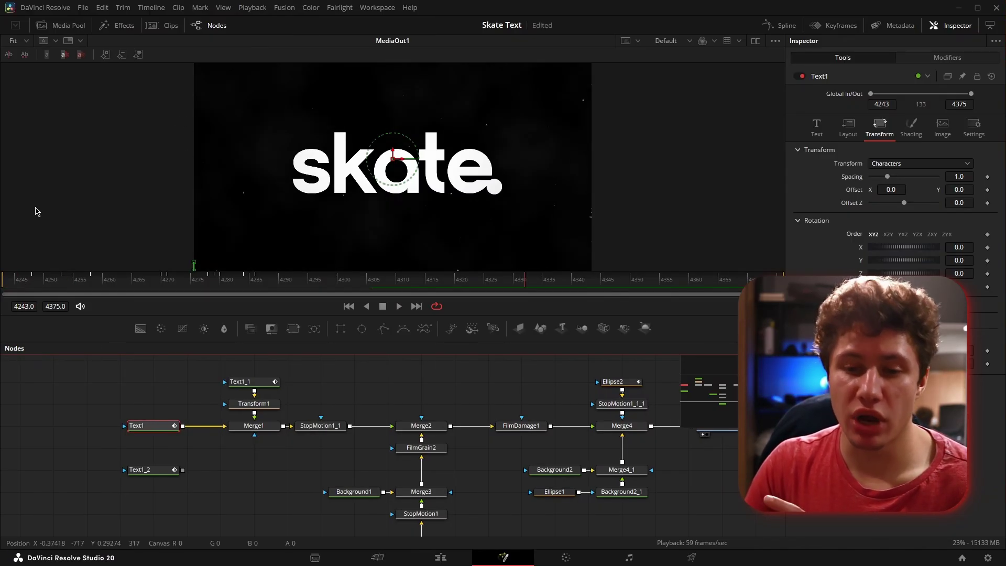
pyautogui.moveTo(17, 292)
pyautogui.mouseDown()
pyautogui.moveTo(620, 295)
pyautogui.moveTo(2, 291)
pyautogui.mouseUp()
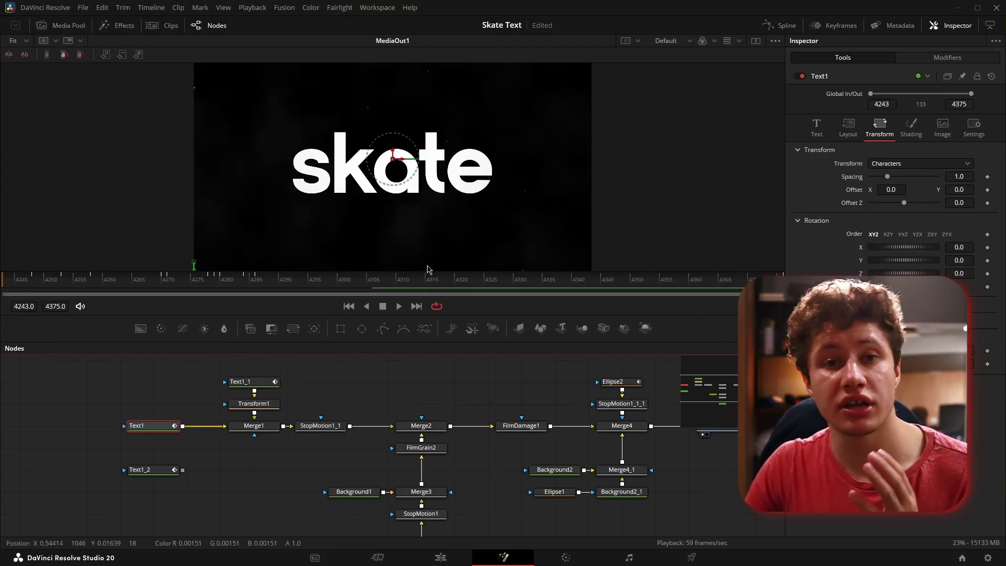
pyautogui.click(112, 272)
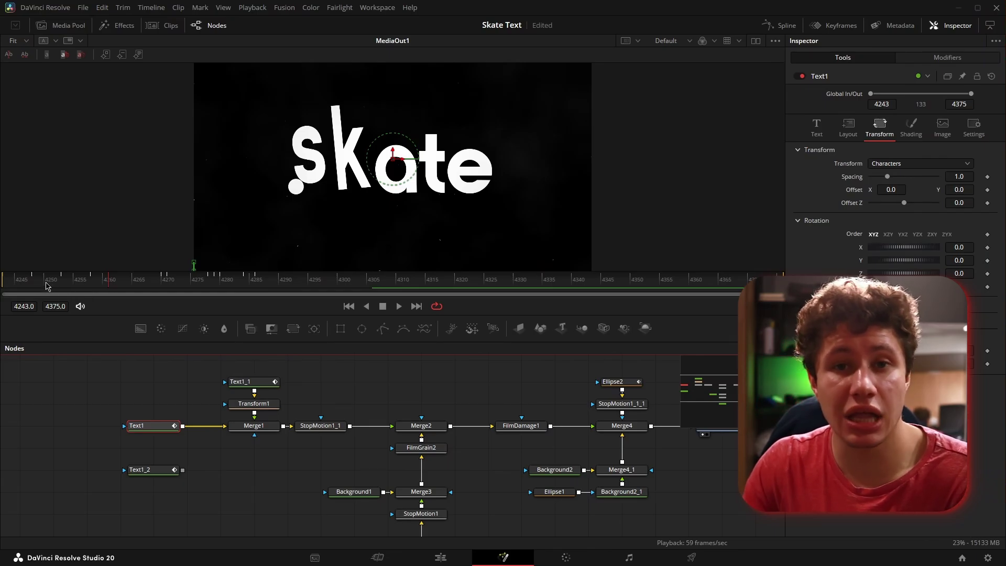
pyautogui.moveTo(46, 286); pyautogui.dragTo(337, 286)
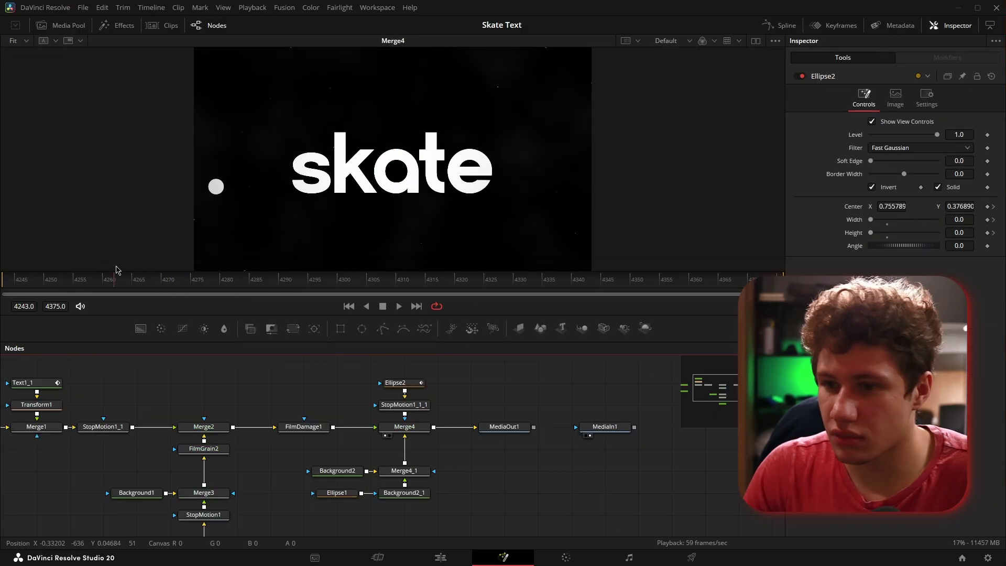
# Review the dot's expanding Ellipse2 mask transition, comparing Merge4 with MediaIn1 side by side
pyautogui.moveTo(116, 270); pyautogui.dragTo(842, 274)
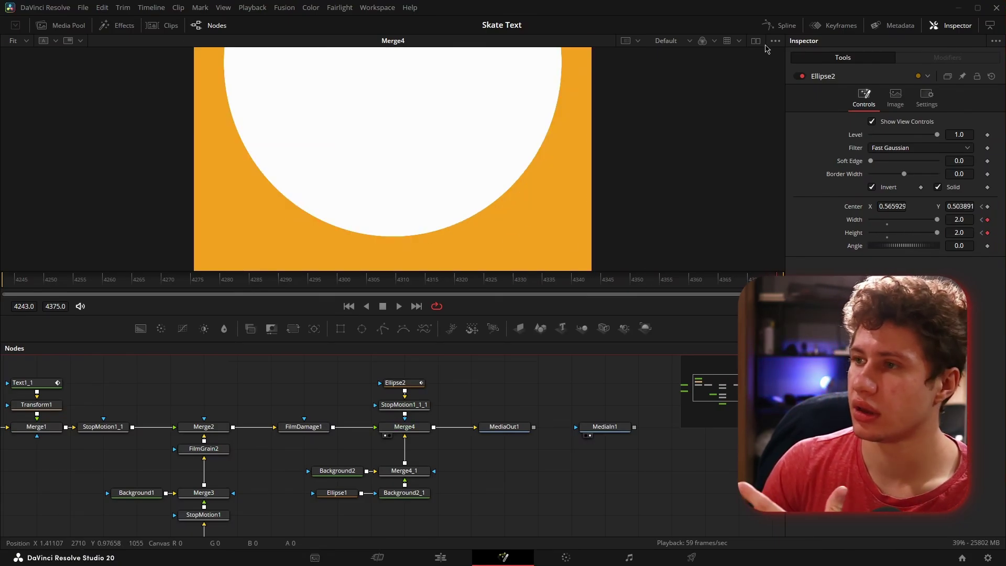
pyautogui.click(755, 41)
pyautogui.click(755, 41)
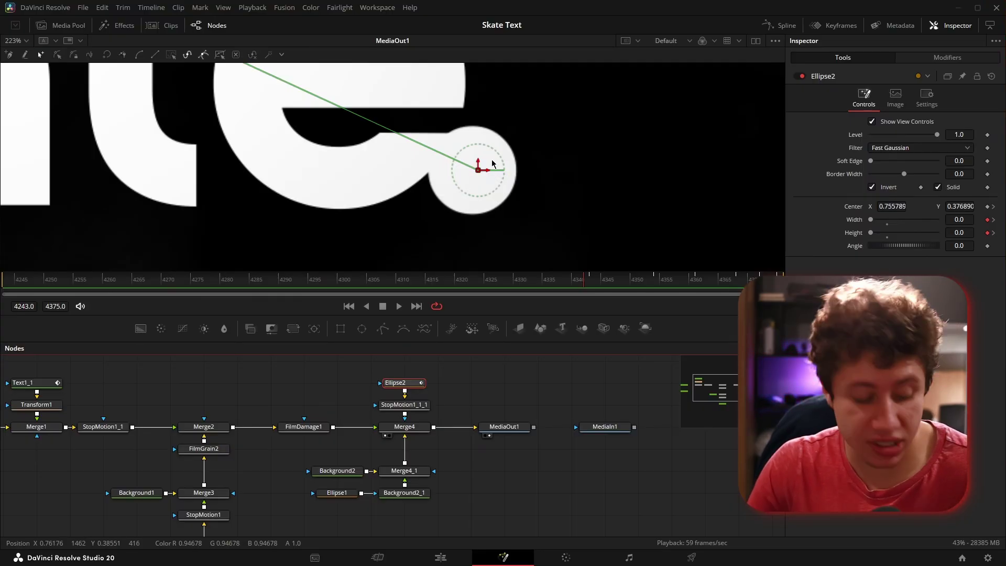
pyautogui.scroll(-2, 493, 163)
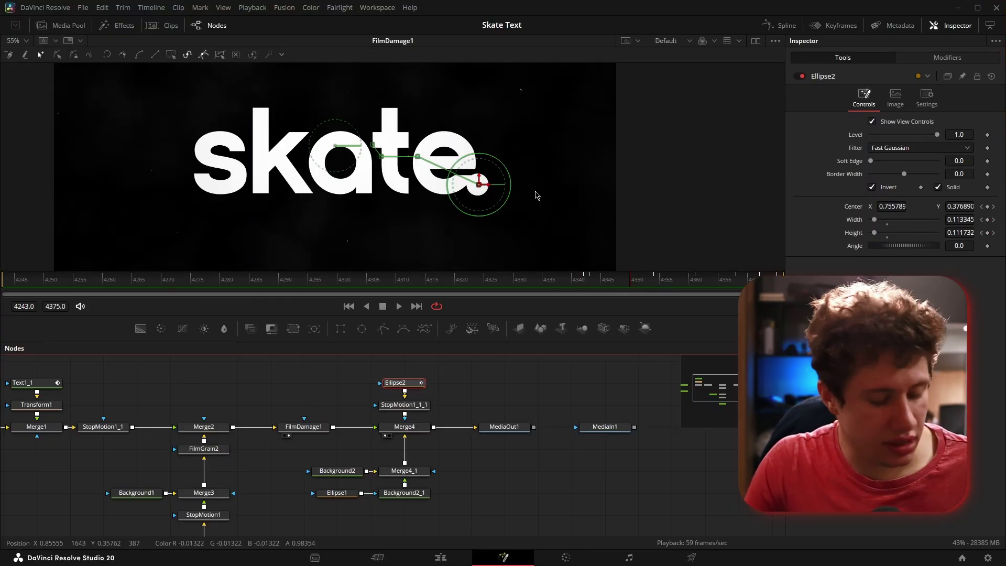
pyautogui.scroll(-1, 535, 195)
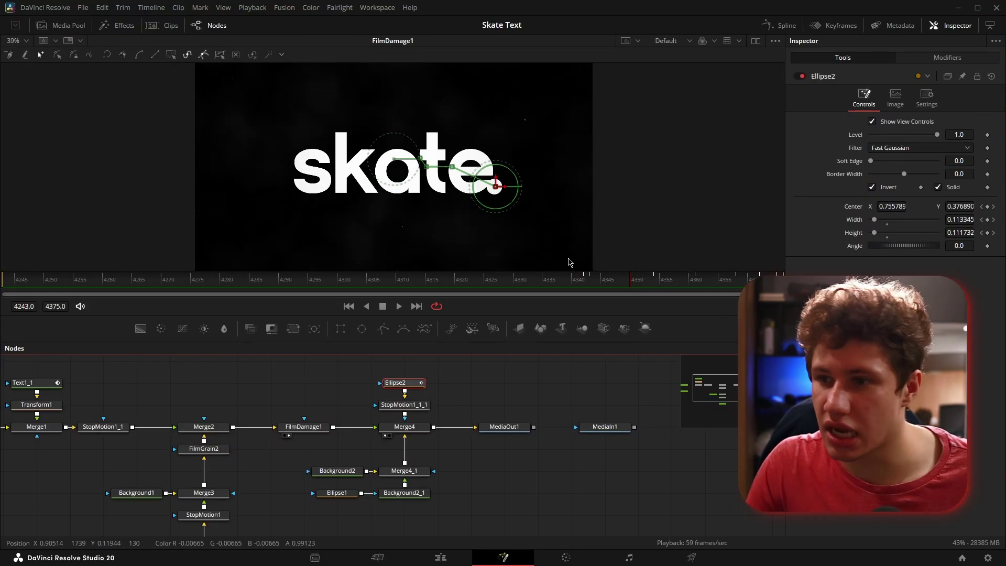
pyautogui.moveTo(632, 283); pyautogui.dragTo(697, 291)
pyautogui.click(756, 40)
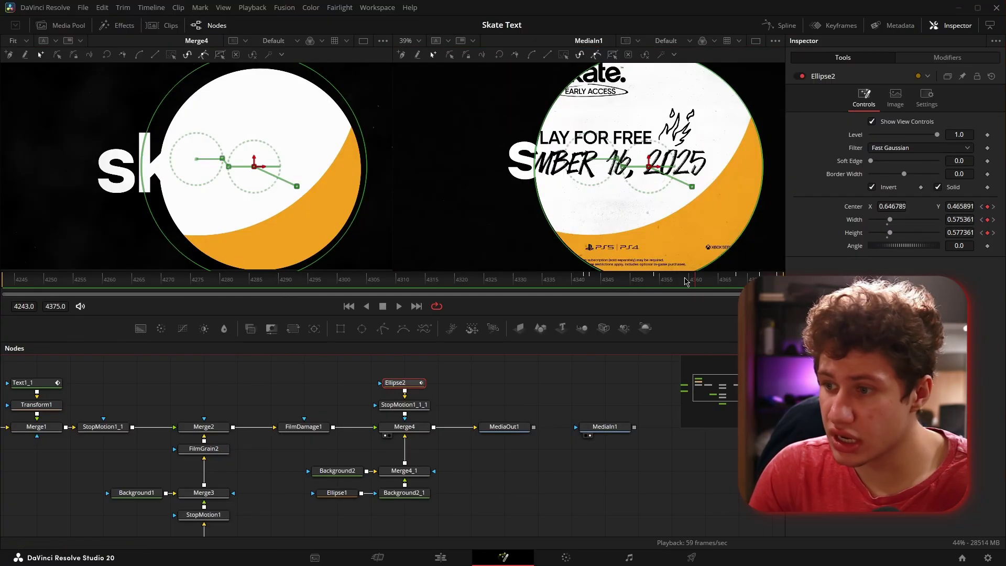
pyautogui.moveTo(687, 279); pyautogui.dragTo(738, 274)
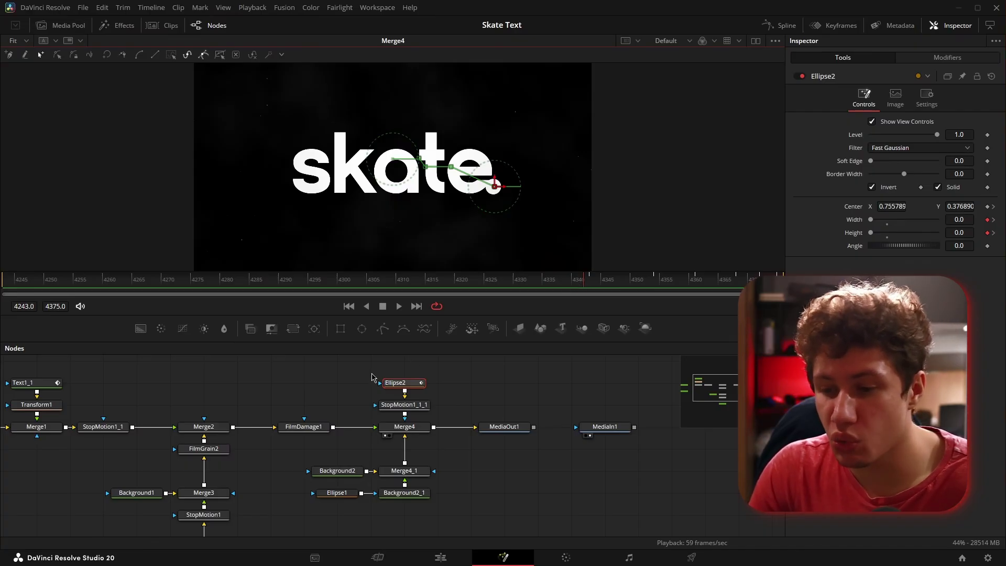
# Select the Ellipse2 and StopMotion1_1_1 nodes together, and show Merge4_1 in the viewer
pyautogui.moveTo(356, 374); pyautogui.dragTo(431, 420)
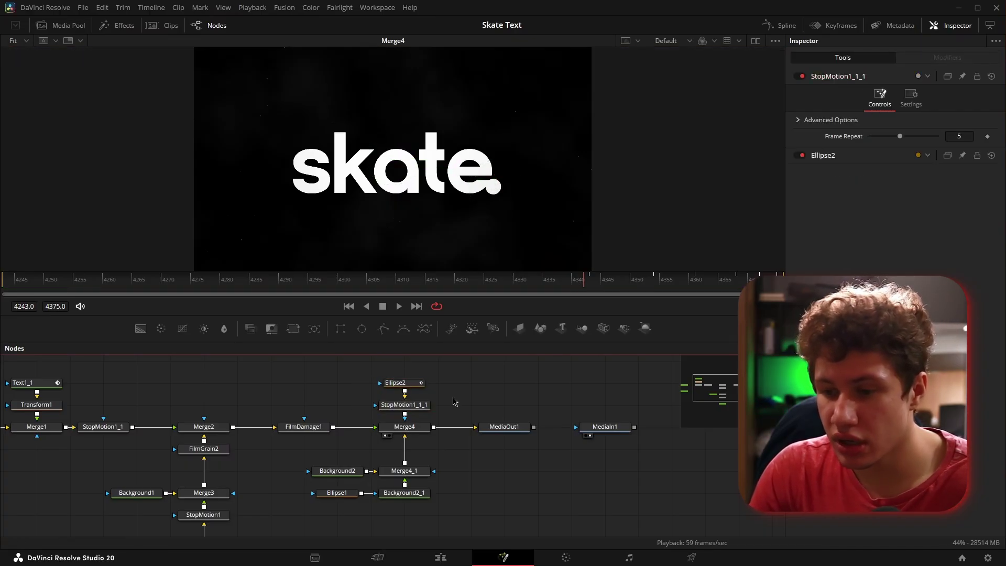
pyautogui.click(404, 471)
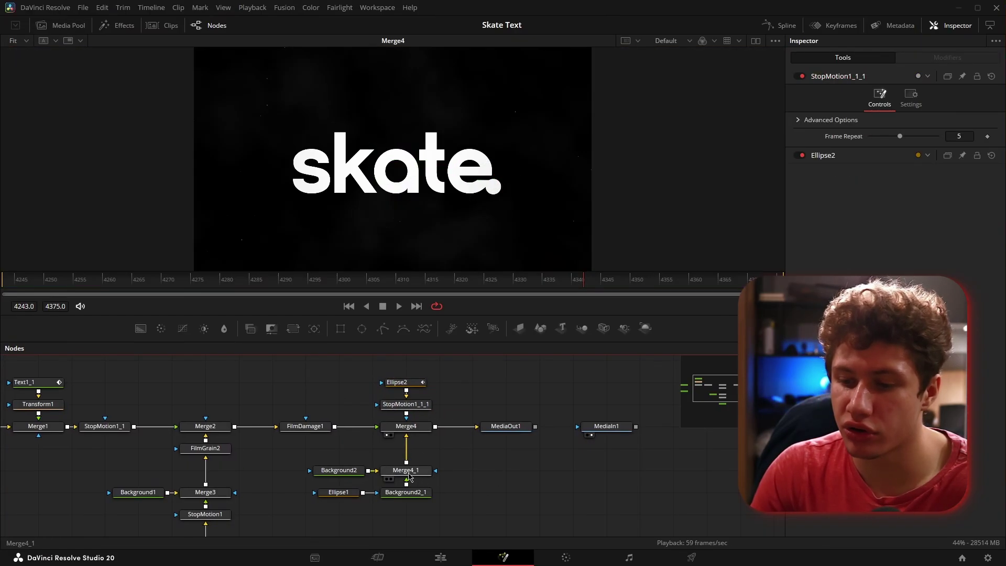
pyautogui.press('1')
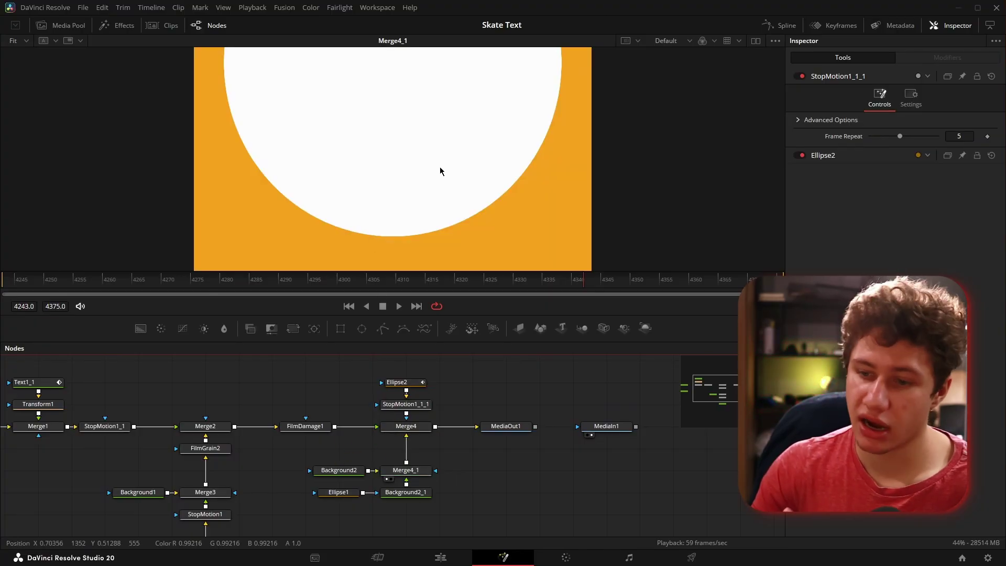
# Show MediaOut1 beside MediaIn1, play the animation and stop playback
pyautogui.click(417, 383)
pyautogui.moveTo(497, 425); pyautogui.dragTo(472, 209)
pyautogui.click(520, 291)
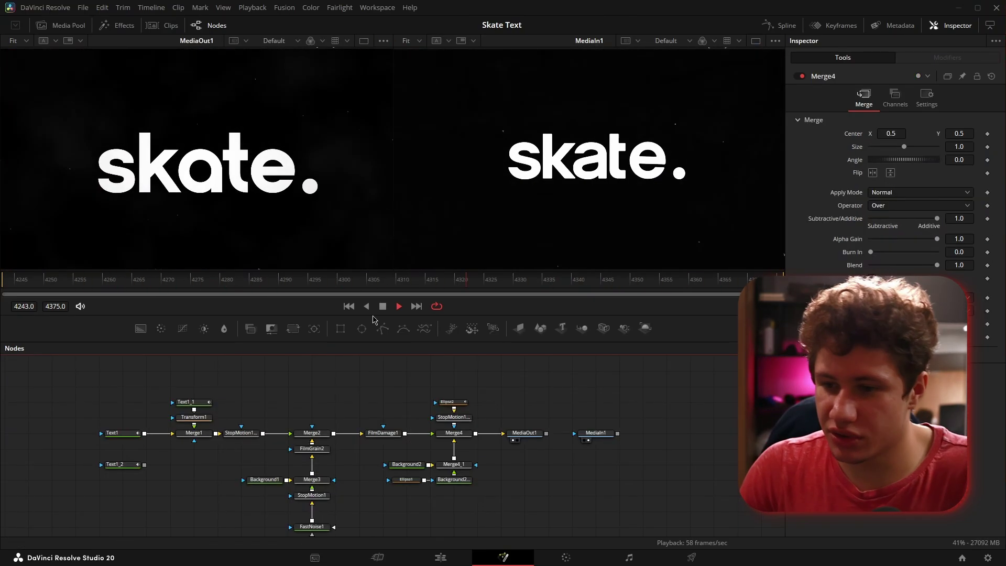
pyautogui.click(382, 306)
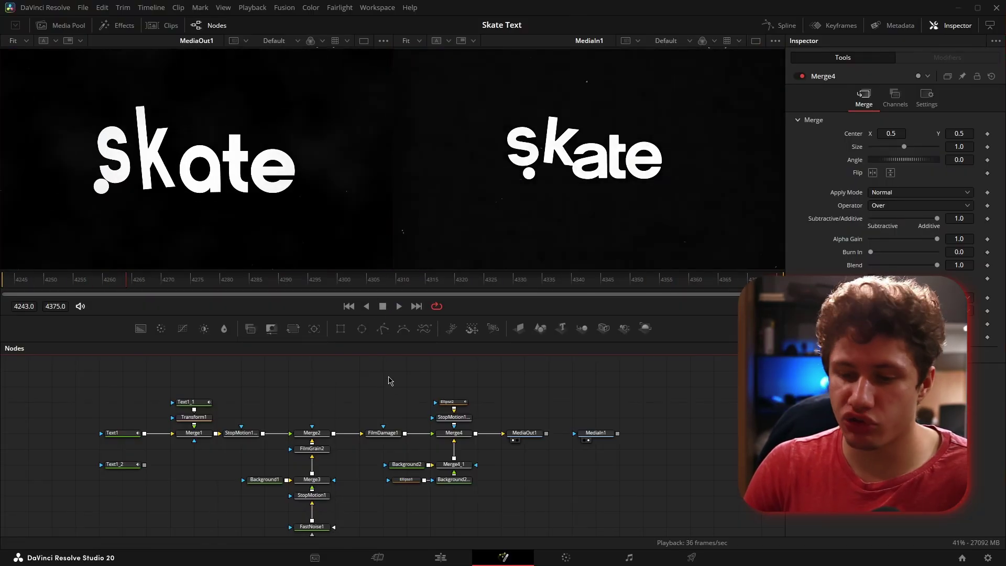
# Examine the Frame Repeat settings of StopMotion1 on the noise background and StopMotion1_1 after Merge1
pyautogui.scroll(-1, 403, 419)
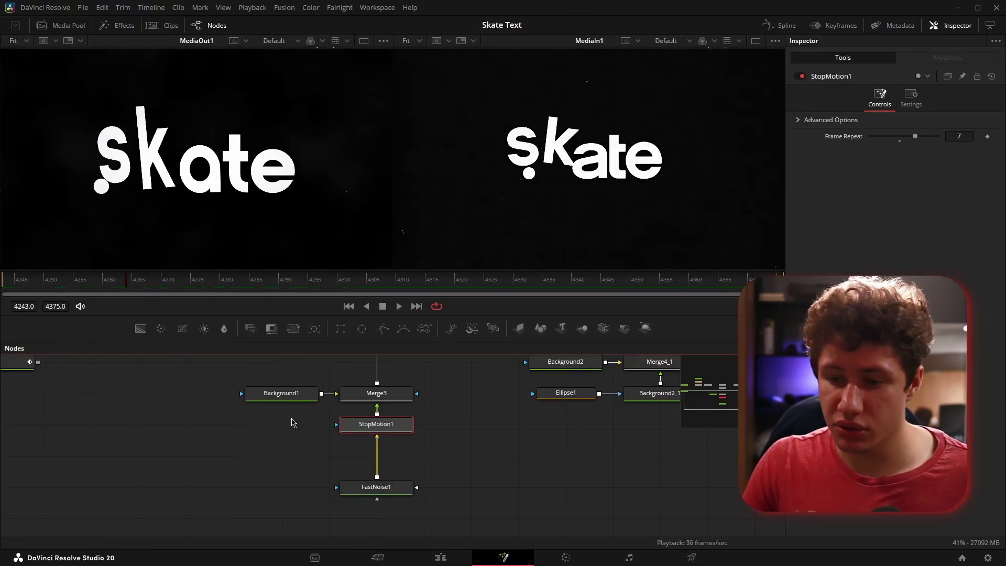
pyautogui.moveTo(284, 425); pyautogui.dragTo(417, 425)
pyautogui.scroll(-2, 399, 394)
pyautogui.moveTo(385, 382); pyautogui.dragTo(352, 465)
pyautogui.click(252, 409)
pyautogui.moveTo(265, 373); pyautogui.dragTo(316, 383)
pyautogui.moveTo(370, 419); pyautogui.dragTo(143, 407)
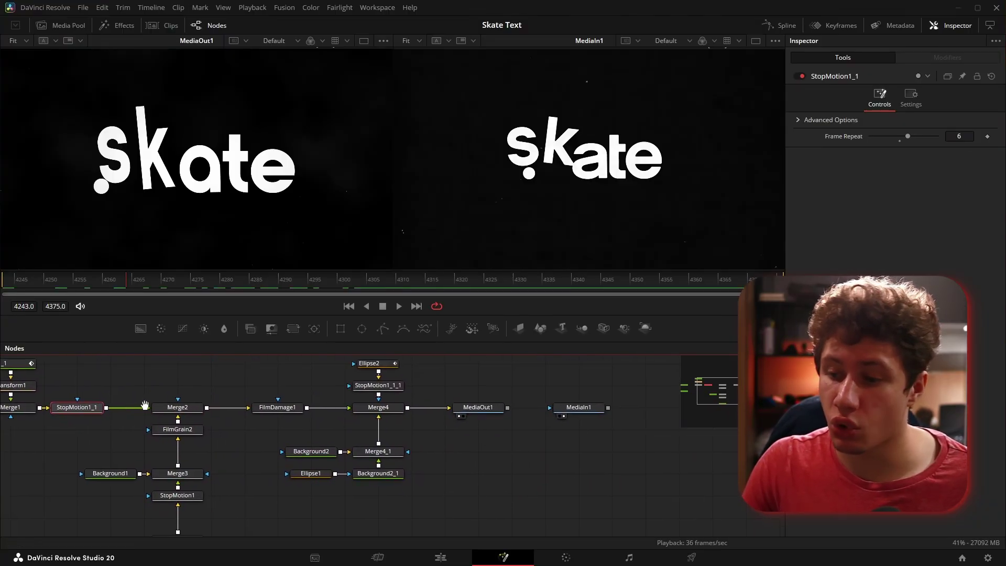
# Examine the Frame Repeat setting of StopMotion1_1_1 and select it together with Ellipse2
pyautogui.click(455, 473)
pyautogui.scroll(2, 419, 401)
pyautogui.click(386, 422)
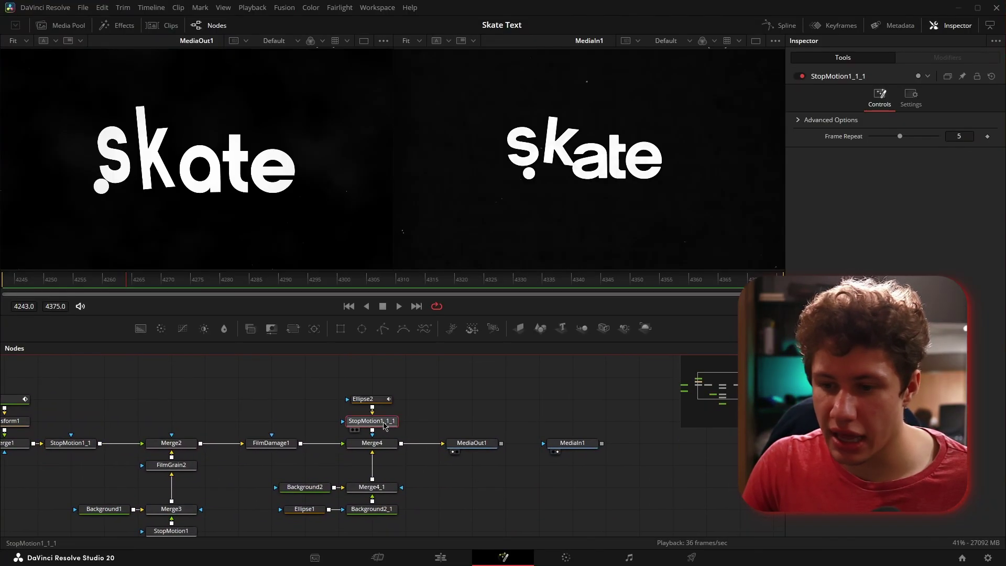
pyautogui.moveTo(325, 385); pyautogui.dragTo(430, 425)
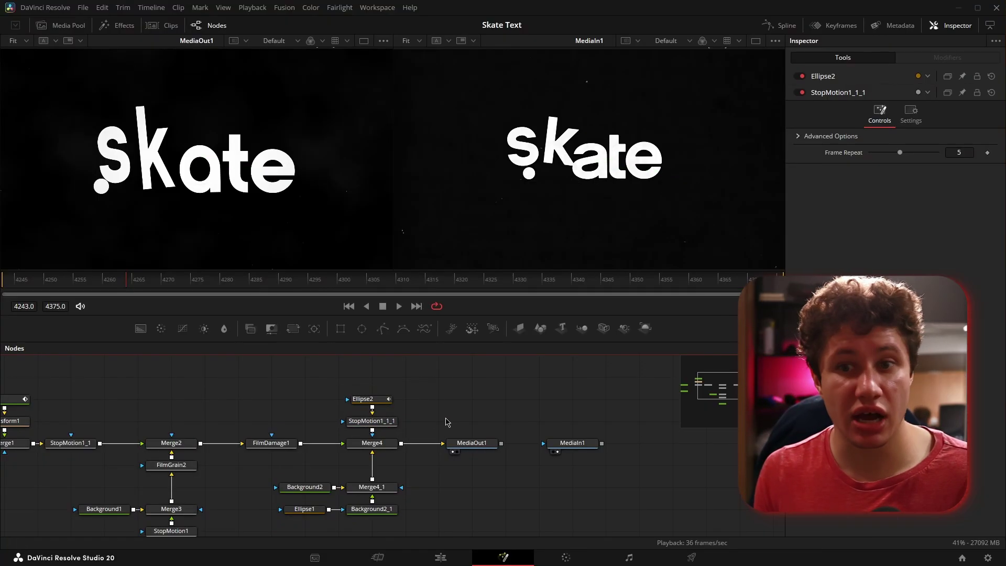
pyautogui.moveTo(446, 422); pyautogui.dragTo(561, 390)
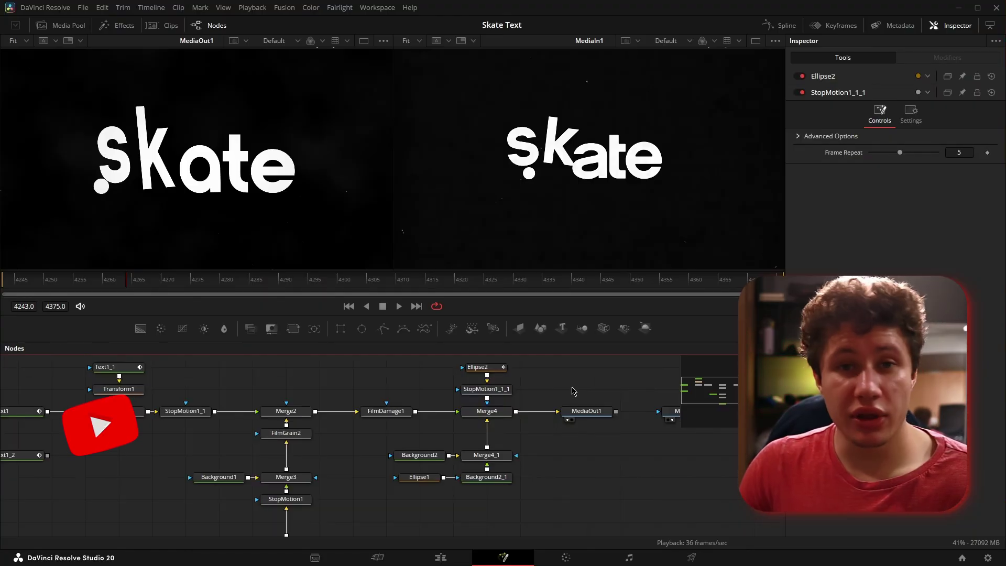